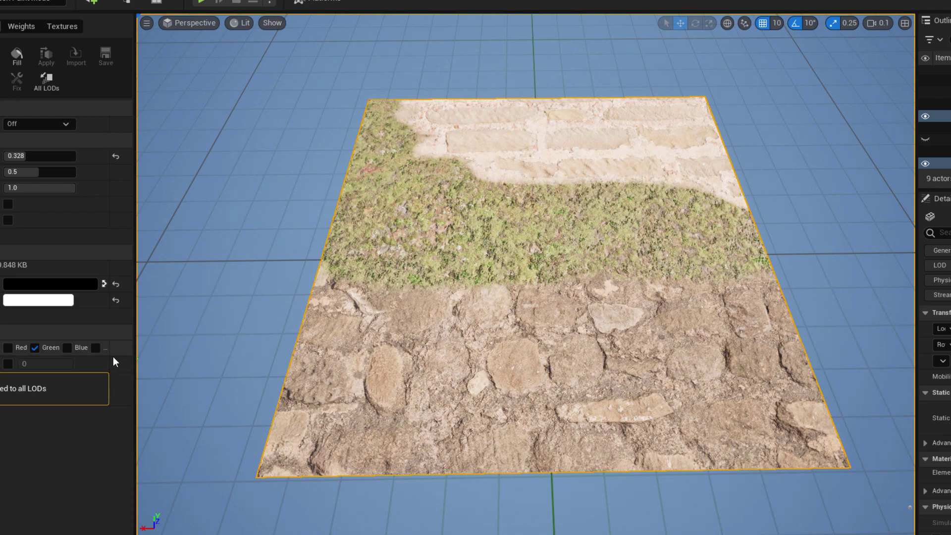
# Paint pink puddles on the Blue channel along the lower band, then Green grass over part of it.
pyautogui.click(66, 348)
pyautogui.moveTo(317, 386)
pyautogui.mouseDown()
pyautogui.moveTo(442, 397)
pyautogui.moveTo(274, 419)
pyautogui.moveTo(813, 435)
pyautogui.moveTo(486, 380)
pyautogui.mouseUp()
pyautogui.click(35, 348)
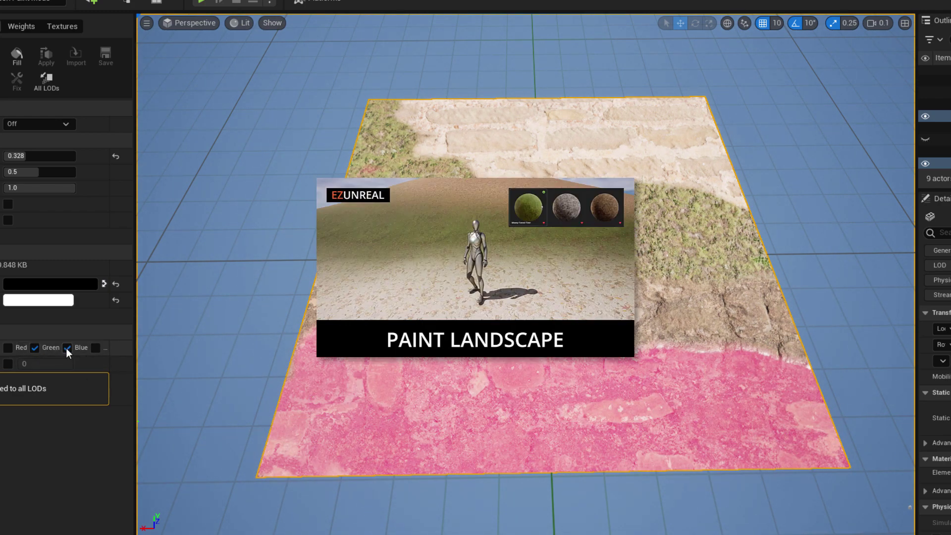
pyautogui.moveTo(426, 367)
pyautogui.mouseDown()
pyautogui.moveTo(578, 370)
pyautogui.moveTo(545, 369)
pyautogui.moveTo(693, 287)
pyautogui.mouseUp()
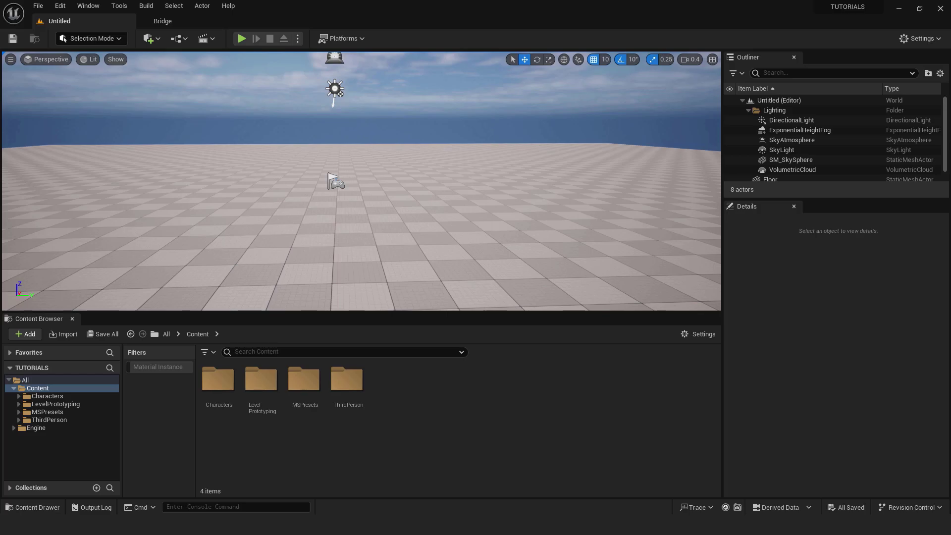
# From Quixel Bridge, add the Old Fort Wall, Stone Wall and Temple Mossy Stone Wall surfaces.
pyautogui.click(152, 39)
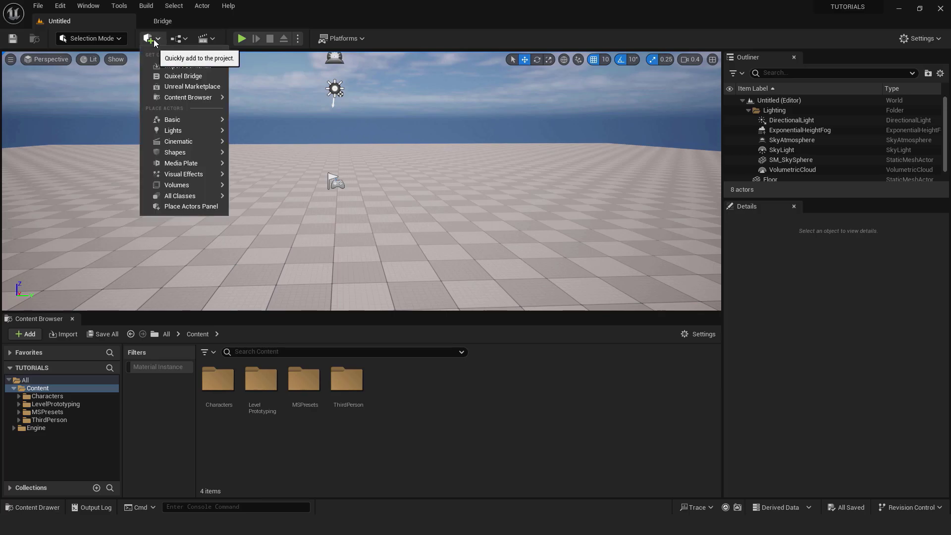
pyautogui.click(188, 77)
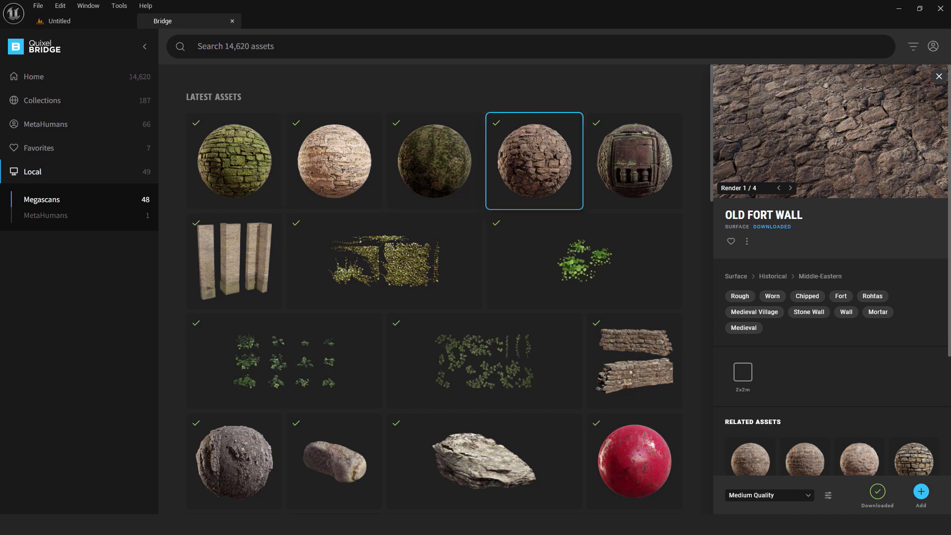
pyautogui.click(571, 123)
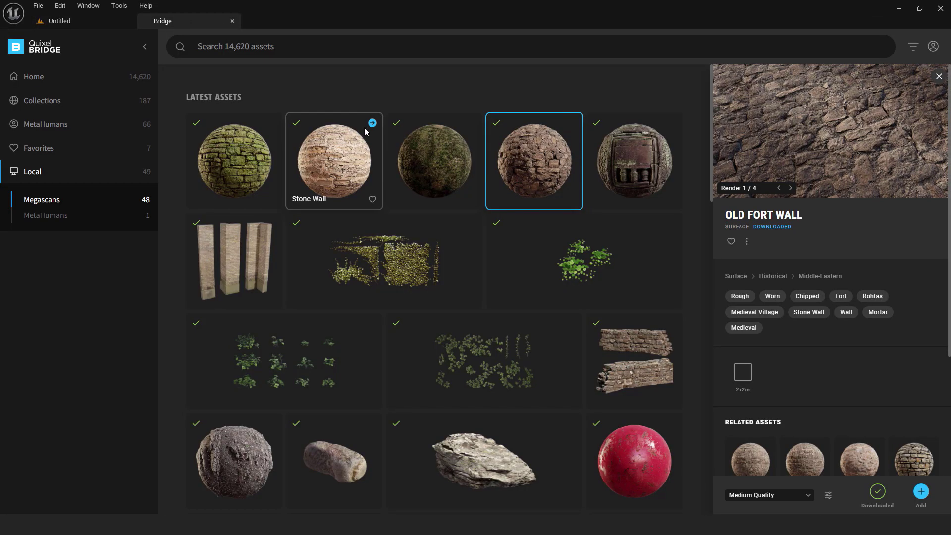
pyautogui.click(372, 122)
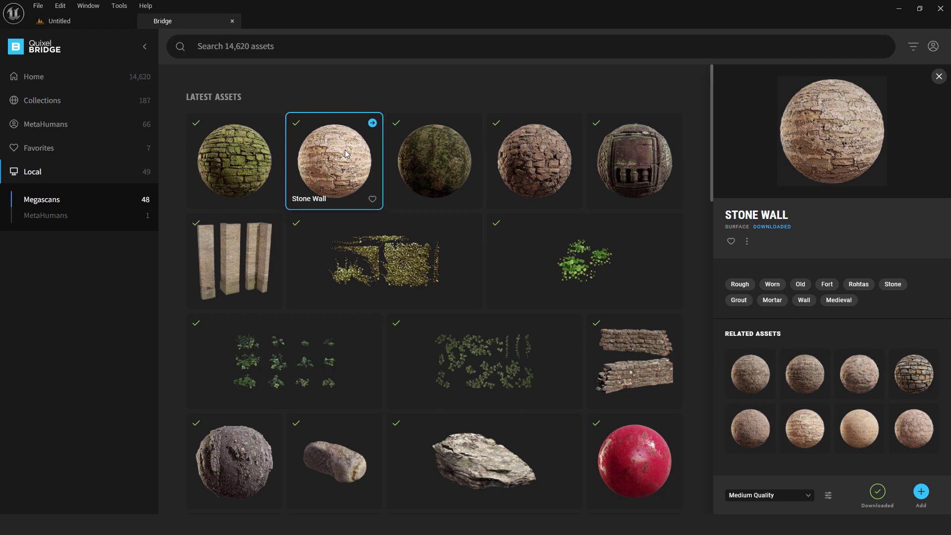
pyautogui.click(471, 123)
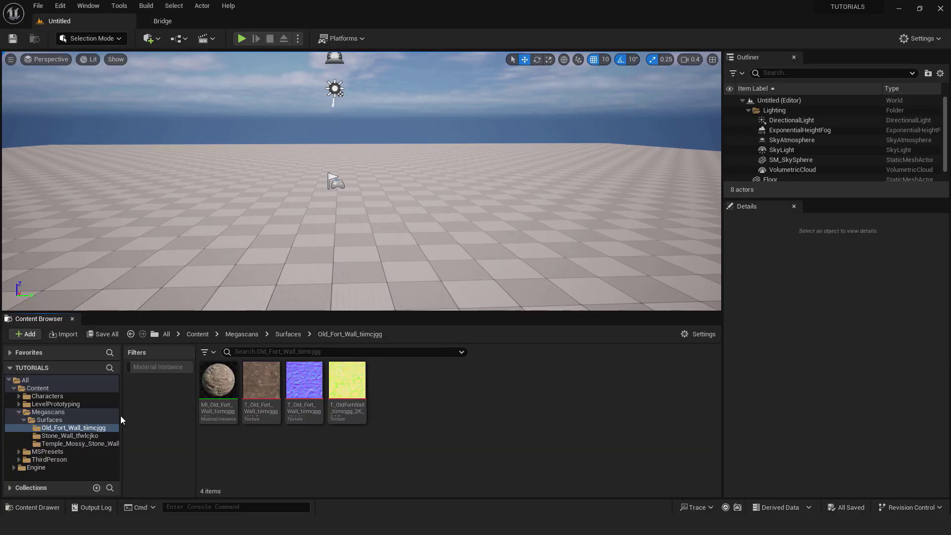
# Filter the Megascans Surfaces folder to show only its three Material Instances.
pyautogui.moveTo(122, 415); pyautogui.dragTo(159, 416)
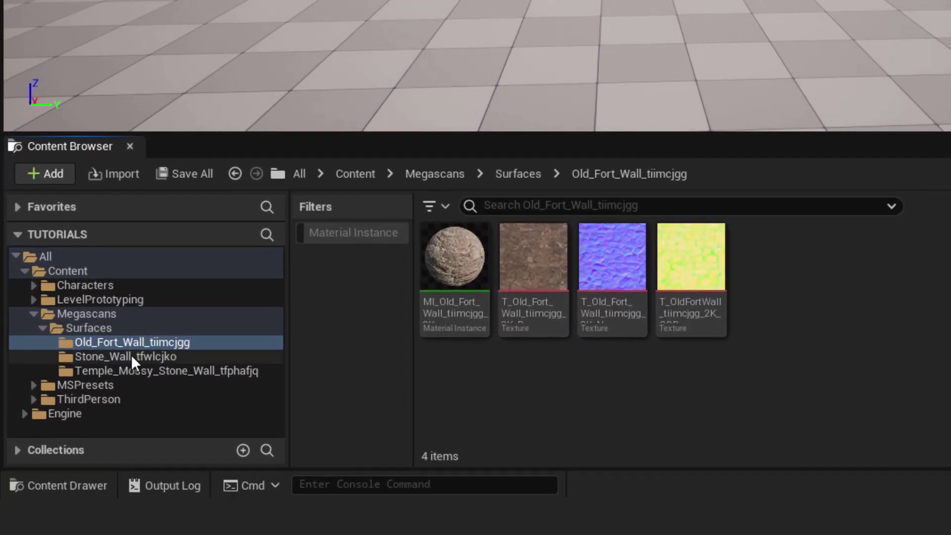
pyautogui.click(144, 361)
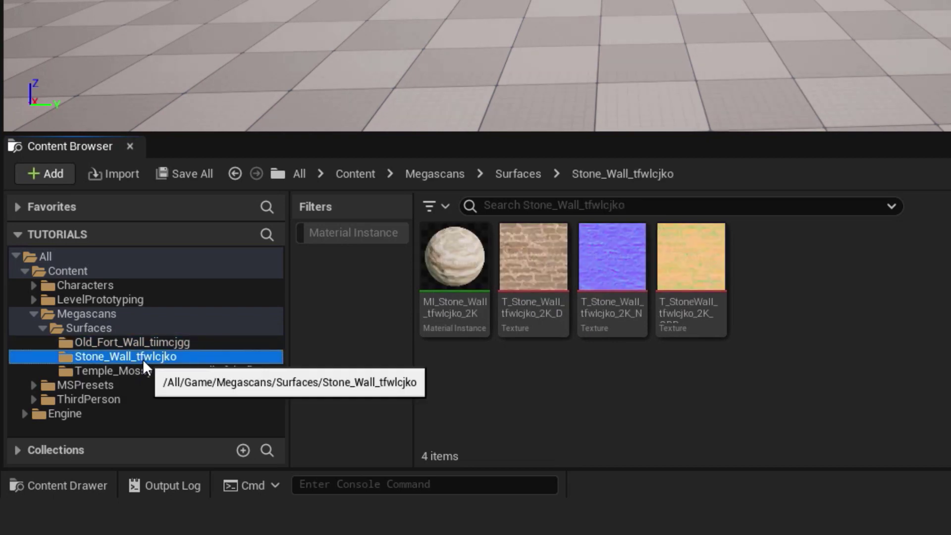
pyautogui.click(144, 370)
pyautogui.click(139, 330)
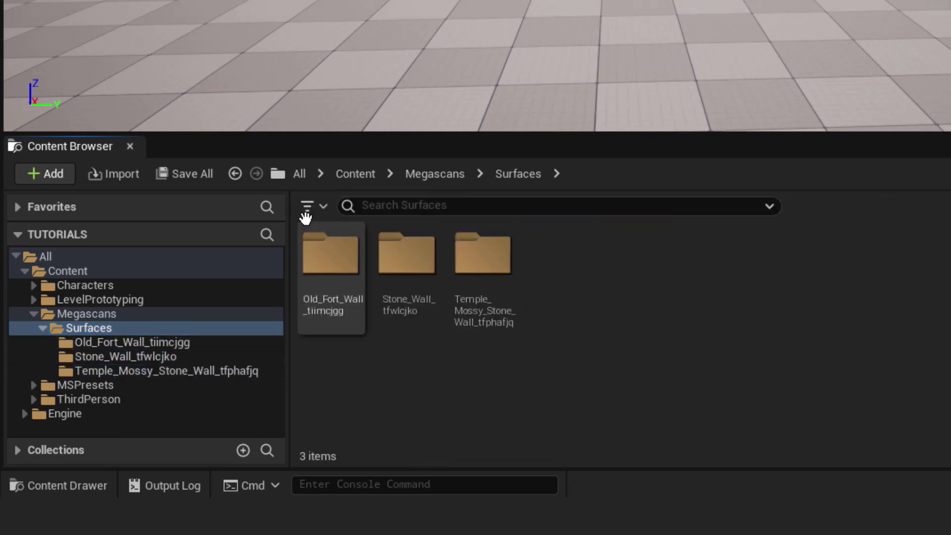
pyautogui.click(309, 207)
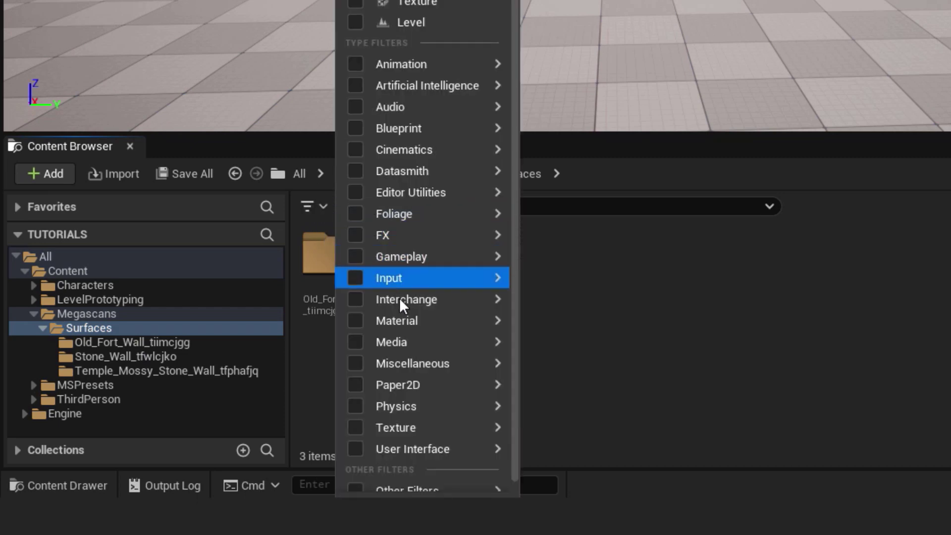
pyautogui.moveTo(409, 322)
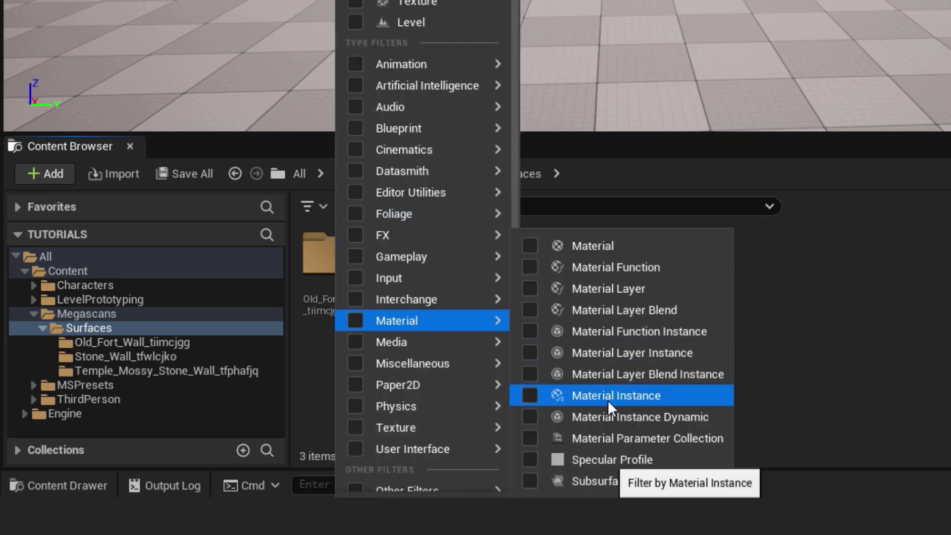
pyautogui.click(636, 397)
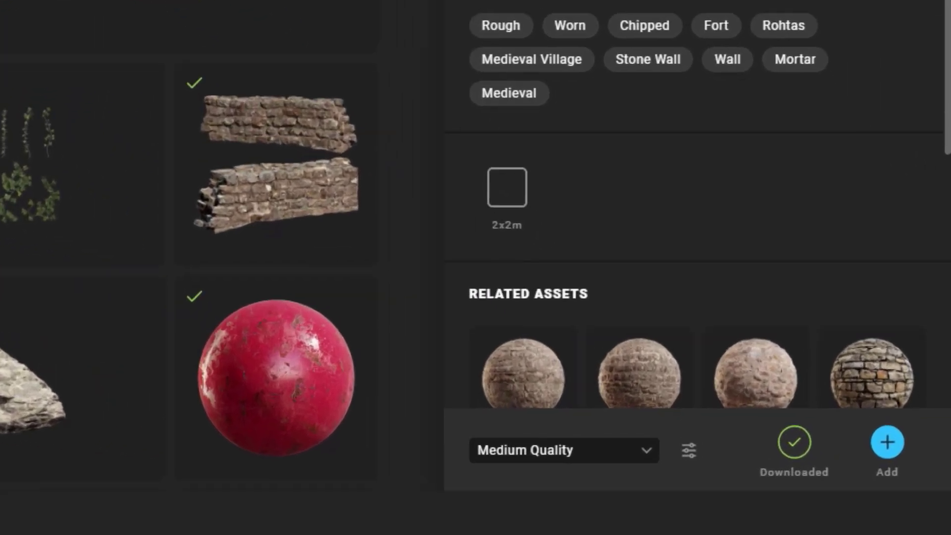
# Open the Megascans settings from the icon beside the Medium Quality dropdown.
pyautogui.click(688, 450)
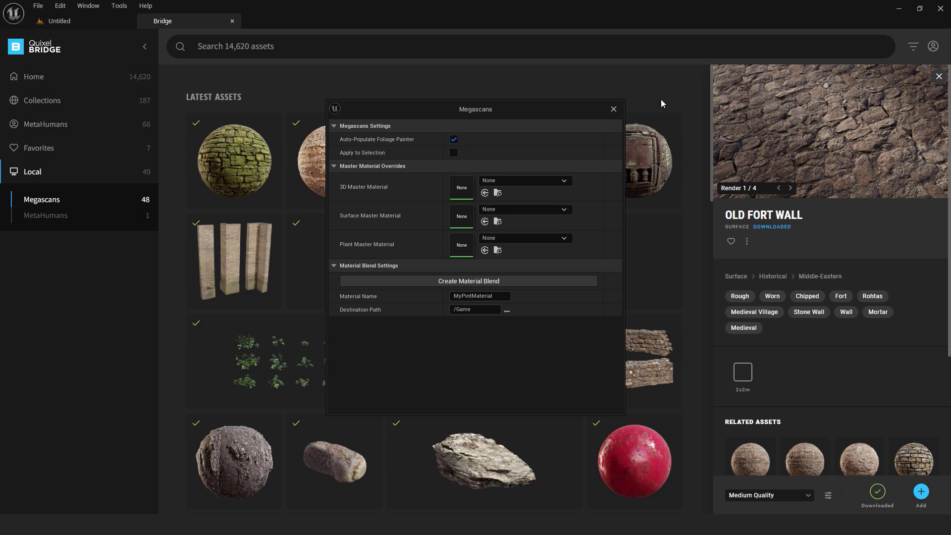
# Bring the Megascans settings window back and move it clear of the Content Browser.
pyautogui.click(87, 20)
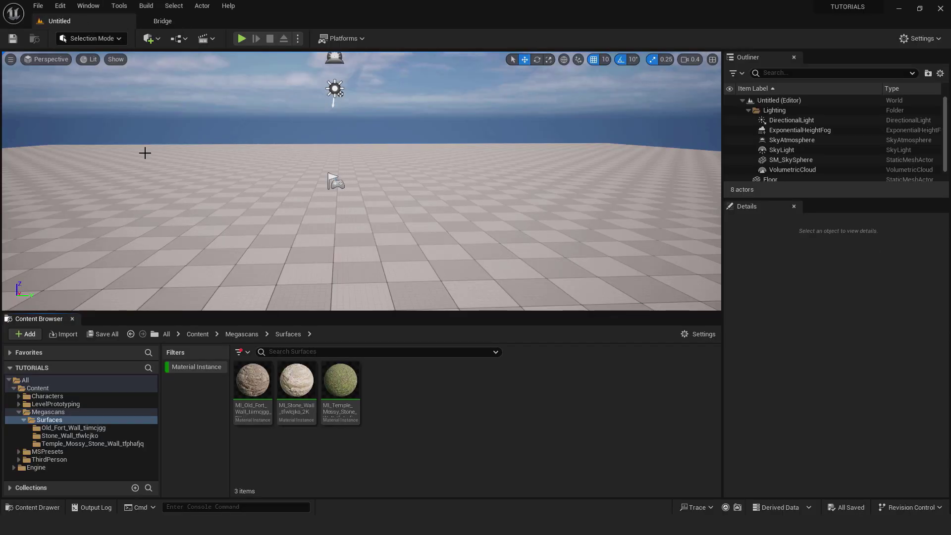
pyautogui.click(347, 478)
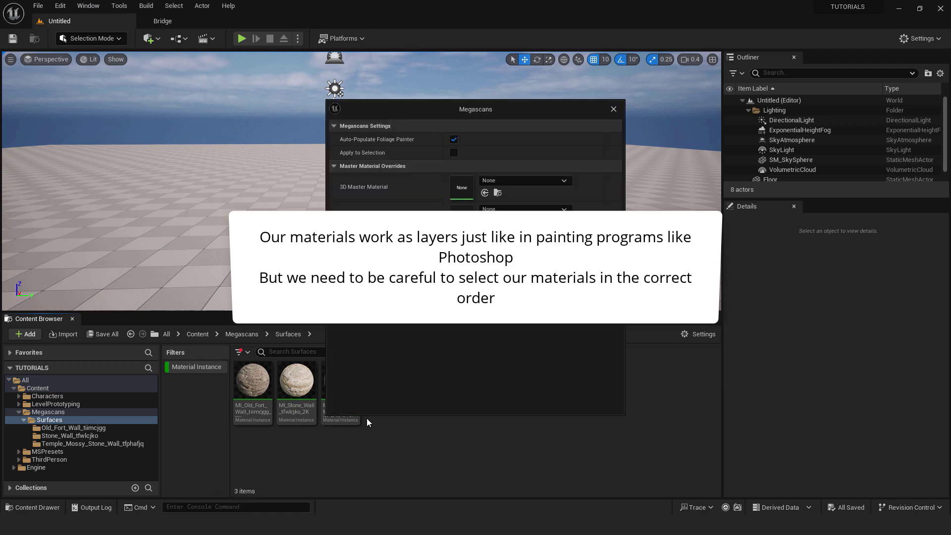
pyautogui.moveTo(455, 110); pyautogui.dragTo(673, 108)
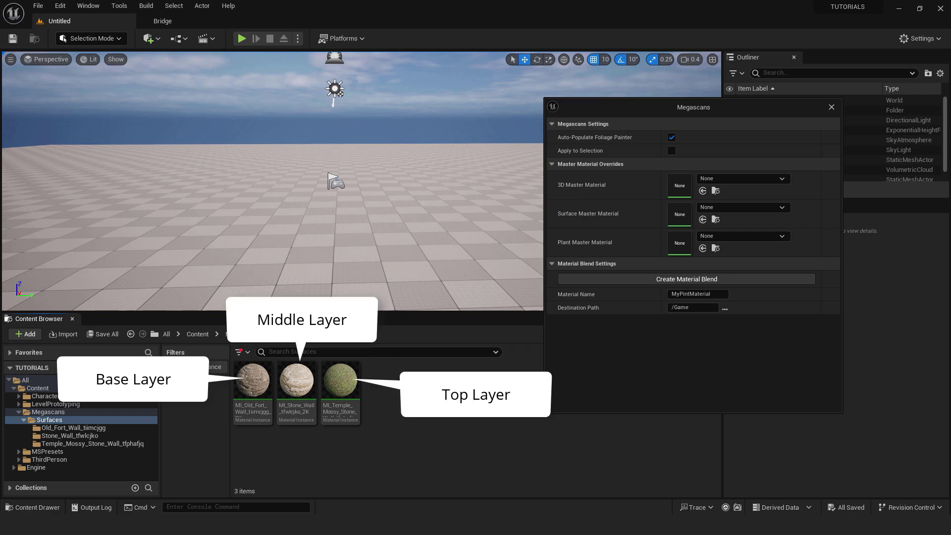
# Select all three surface instances, attempt Create Material Blend, and dismiss the 3-instance limit warning.
pyautogui.click(253, 386)
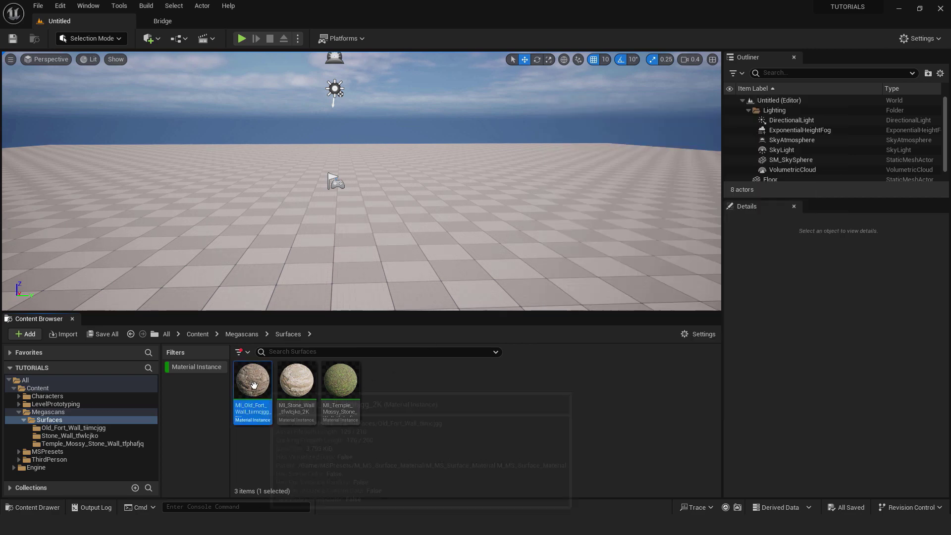
pyautogui.keyDown('ctrl'); pyautogui.click(296, 382); pyautogui.keyUp('ctrl')
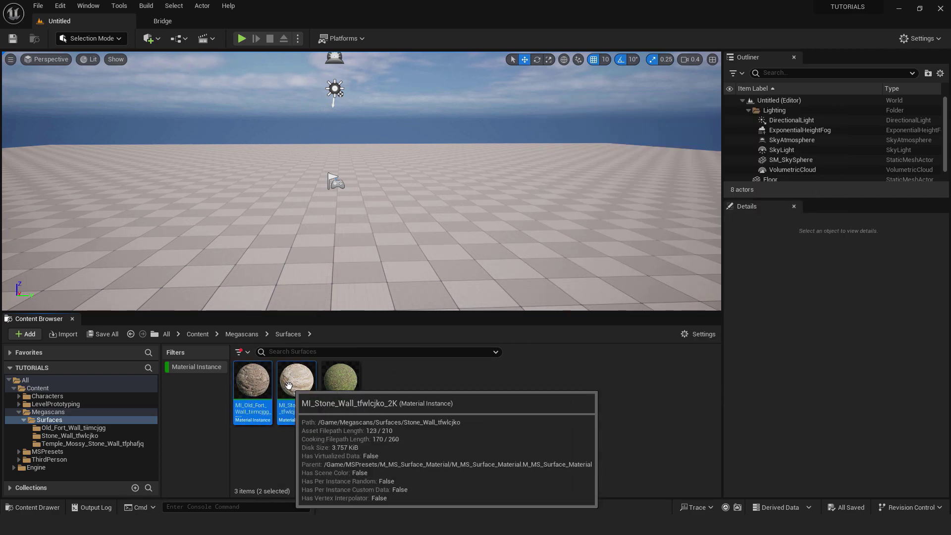
pyautogui.keyDown('ctrl'); pyautogui.click(344, 386); pyautogui.keyUp('ctrl')
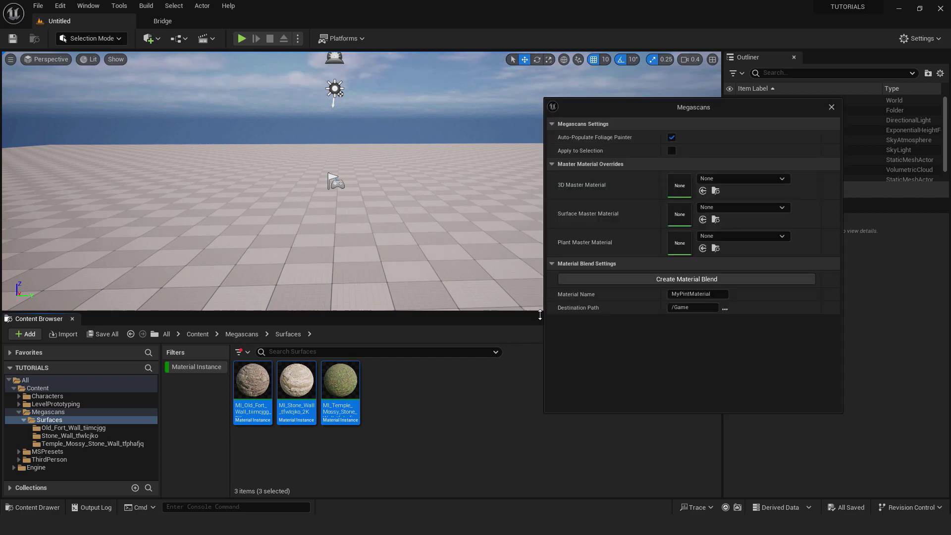
pyautogui.click(689, 278)
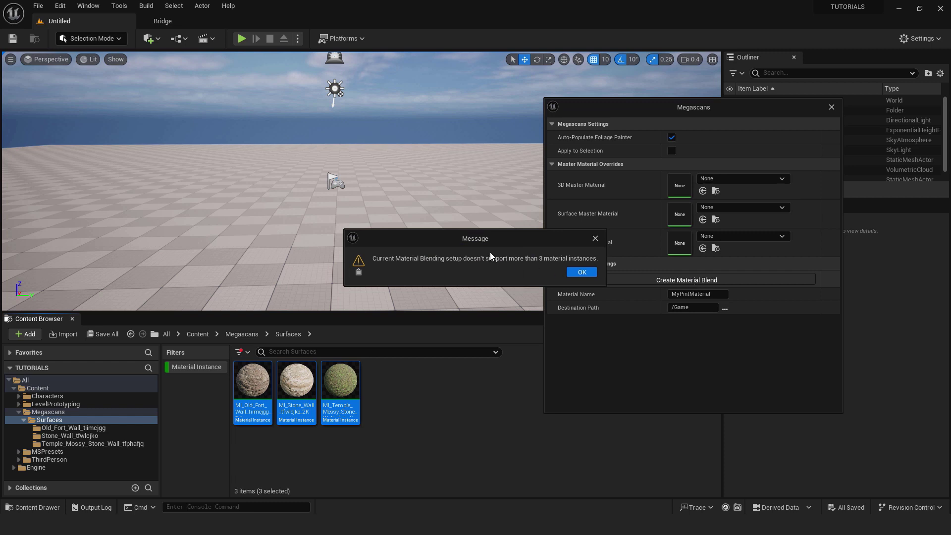
pyautogui.click(582, 272)
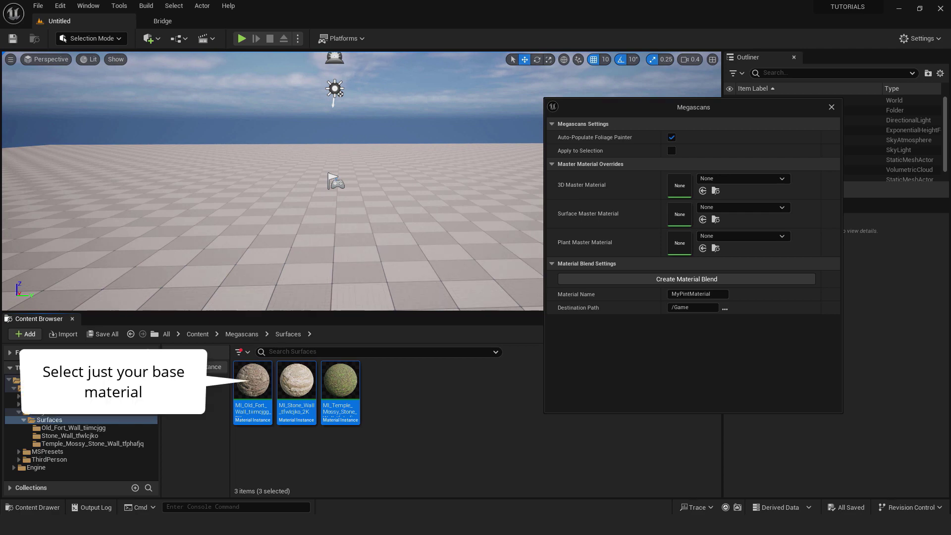
# Select only the Old Fort Wall material instance and reopen the Megascans blend settings.
pyautogui.click(297, 446)
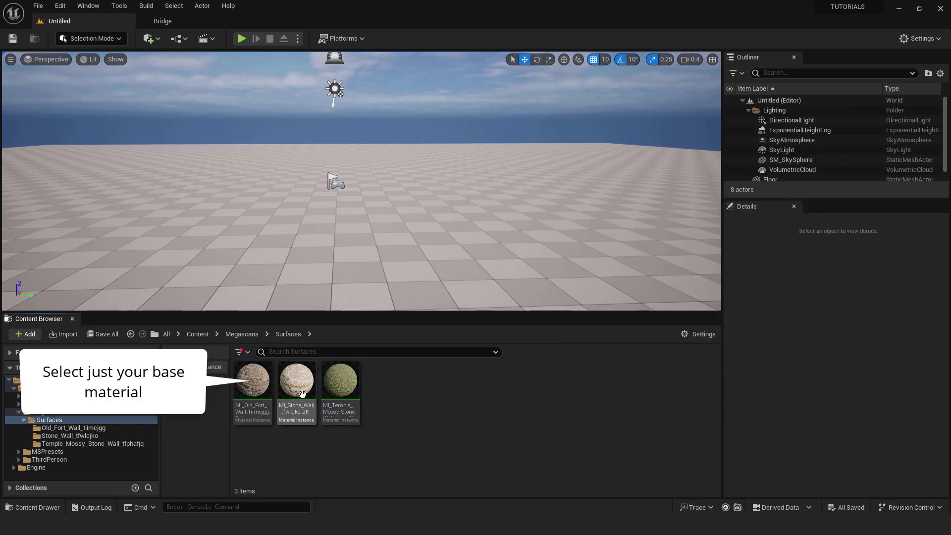
pyautogui.click(257, 380)
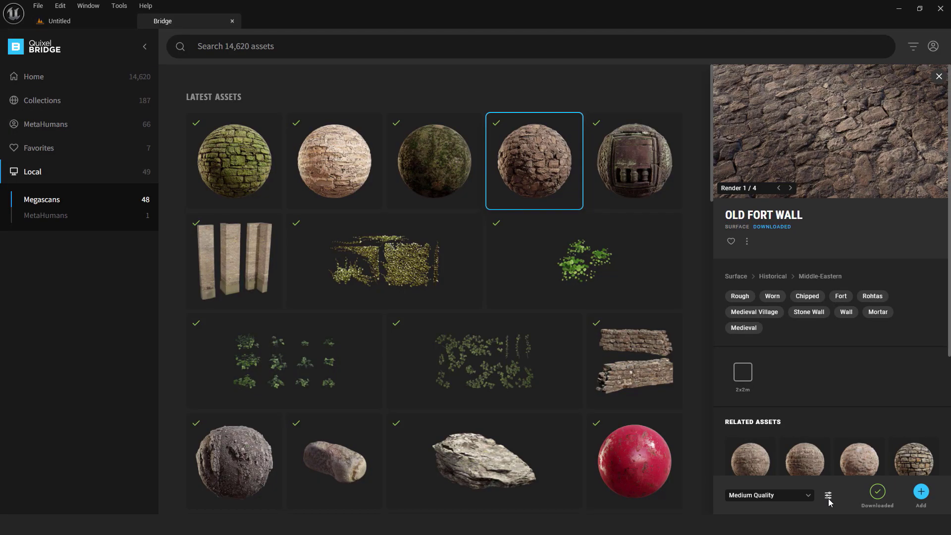
pyautogui.click(828, 495)
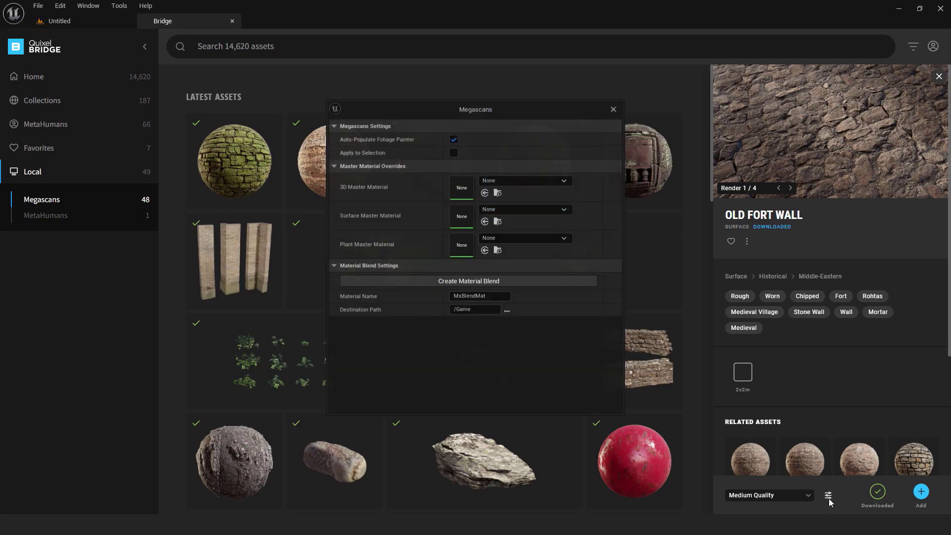
# Create the blend as MyBlendMaterial in Content, then close the dialog and clear the Material Instance filter.
pyautogui.click(461, 296)
pyautogui.write('MyBlendMaterial')
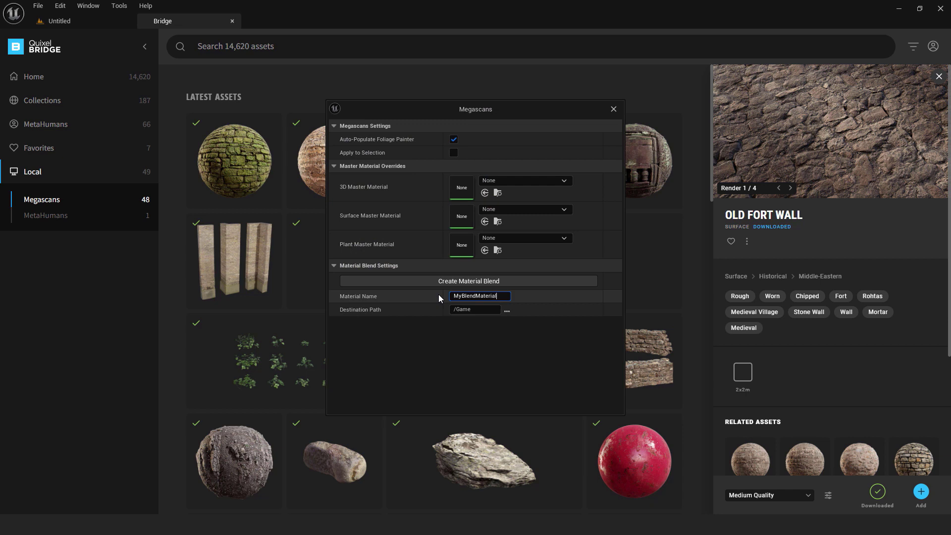
pyautogui.click(507, 311)
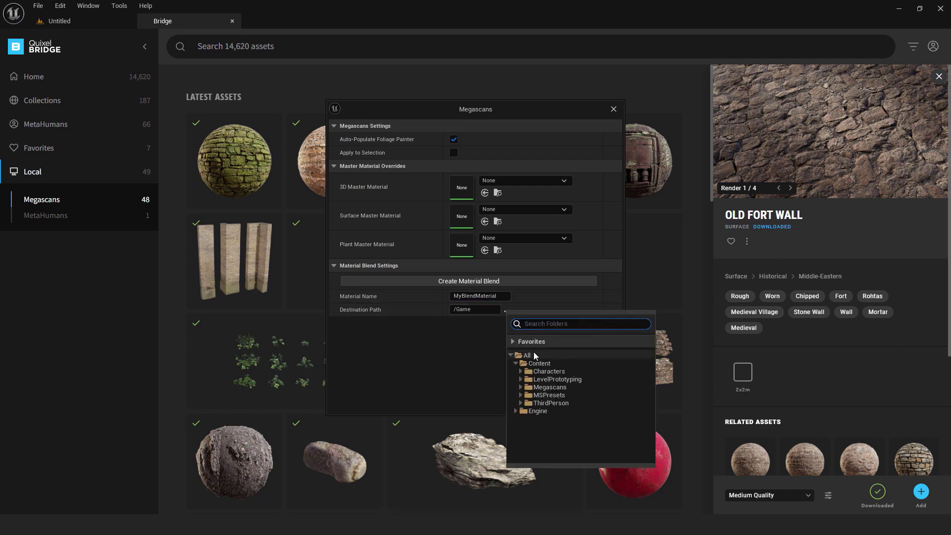
pyautogui.click(534, 362)
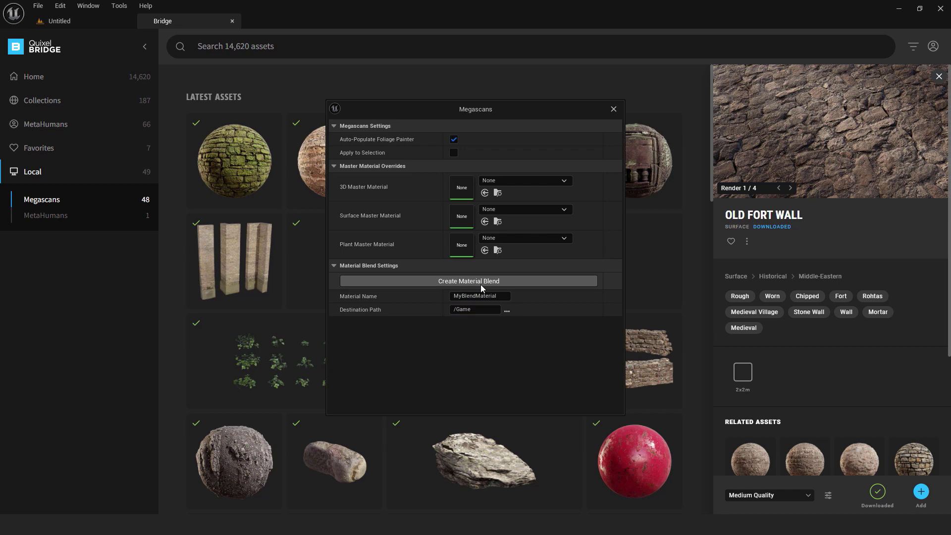
pyautogui.click(481, 284)
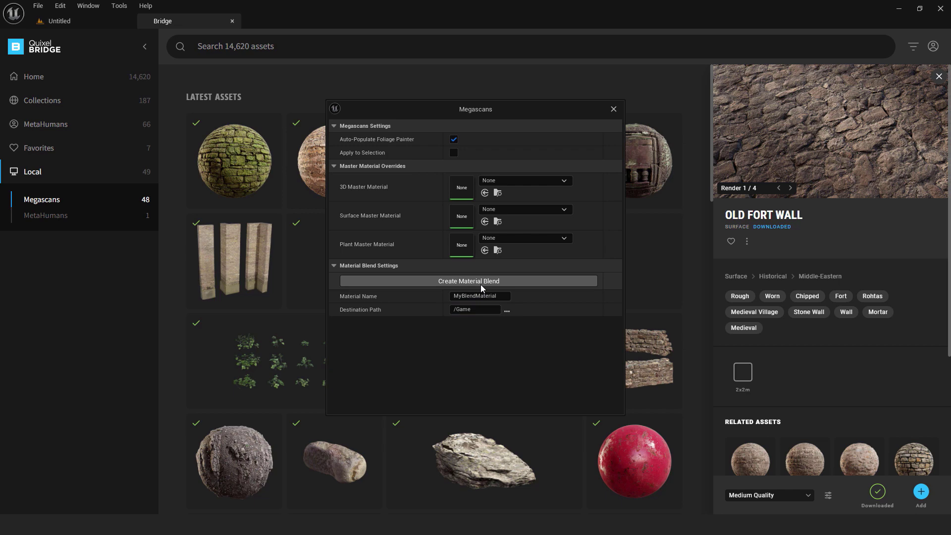
pyautogui.click(612, 113)
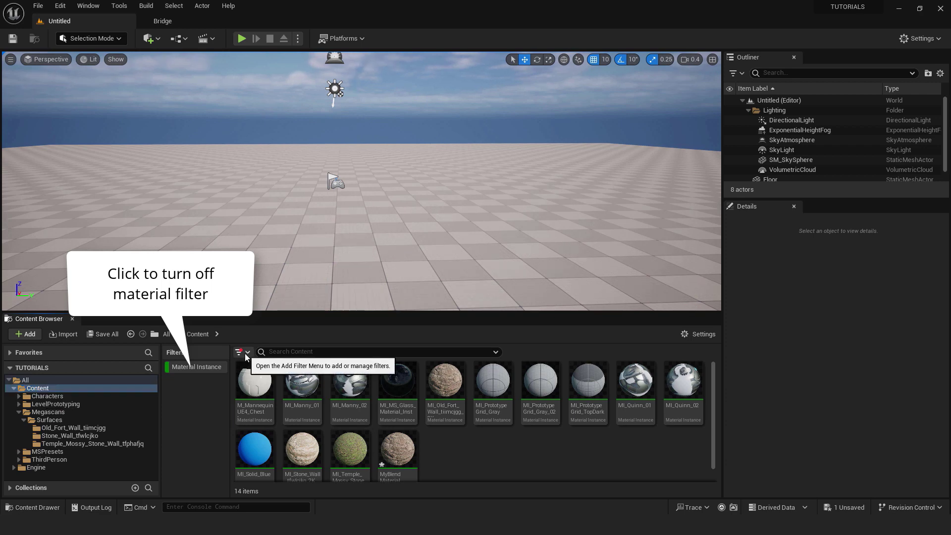
pyautogui.click(210, 367)
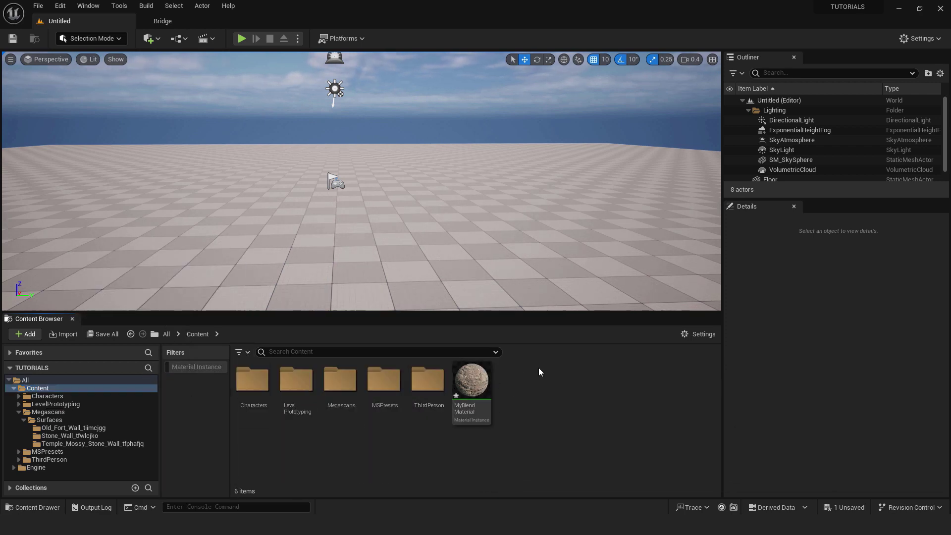
# Open MyBlendMaterial at its Base Layer with the Old_Fort_Wall_tiimcjgg textures shown beside it.
pyautogui.doubleClick(471, 381)
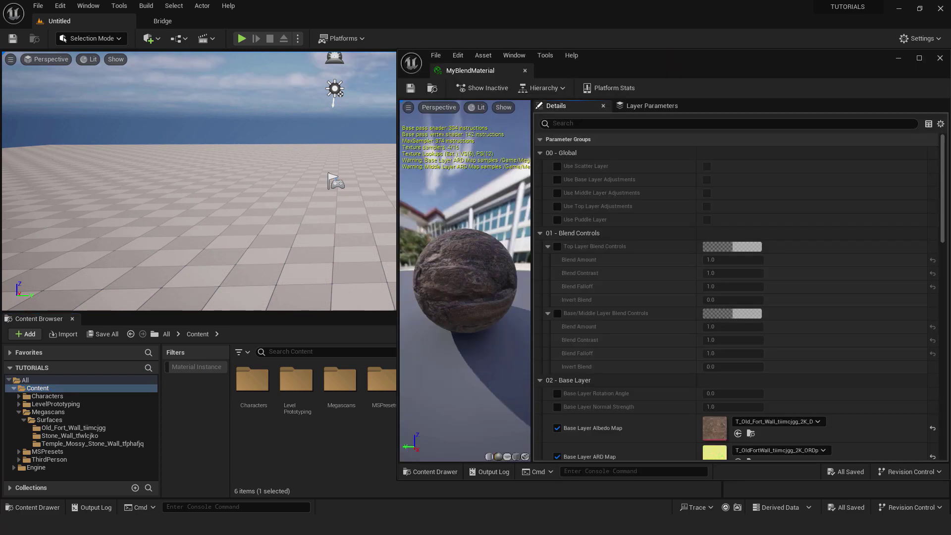
pyautogui.scroll(-5, 748, 274)
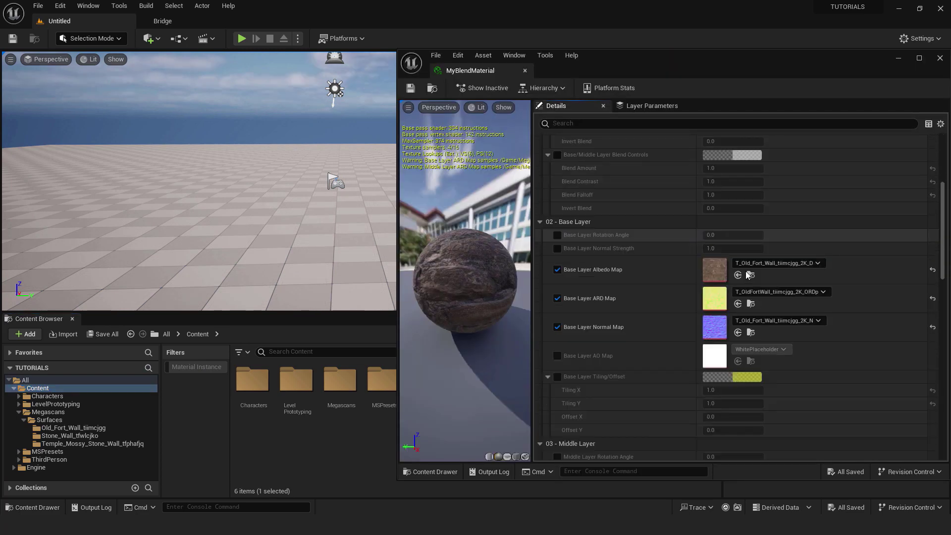
pyautogui.scroll(-1, 763, 270)
pyautogui.scroll(-1, 943, 240)
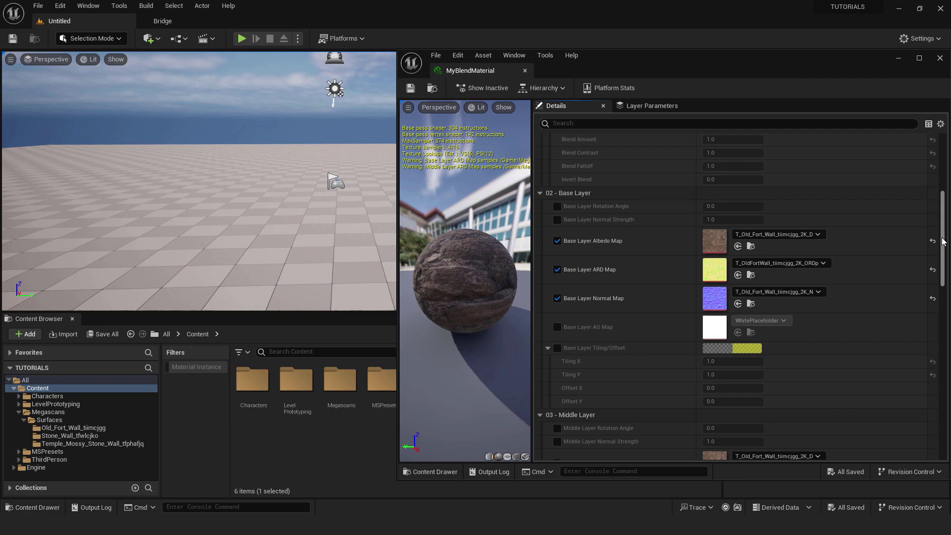
pyautogui.click(73, 427)
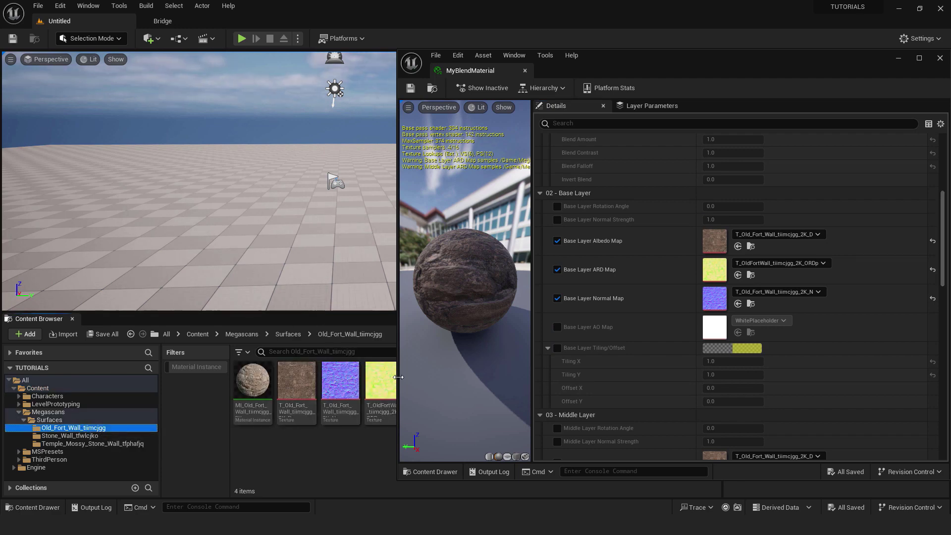
pyautogui.moveTo(399, 377); pyautogui.dragTo(425, 376)
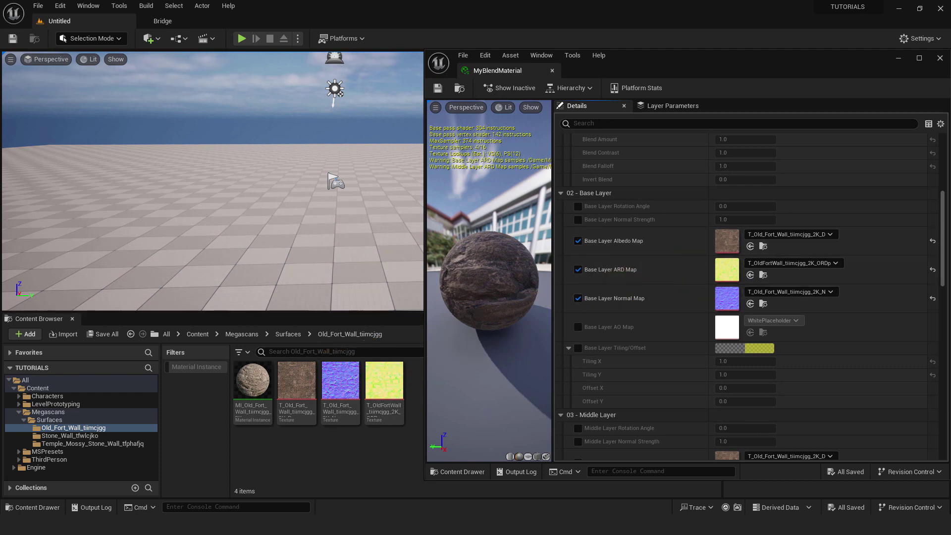
# Override the Middle Layer Albedo, Normal and ARD maps with Stone_Wall's D, N and ORDp textures.
pyautogui.scroll(-5, 581, 291)
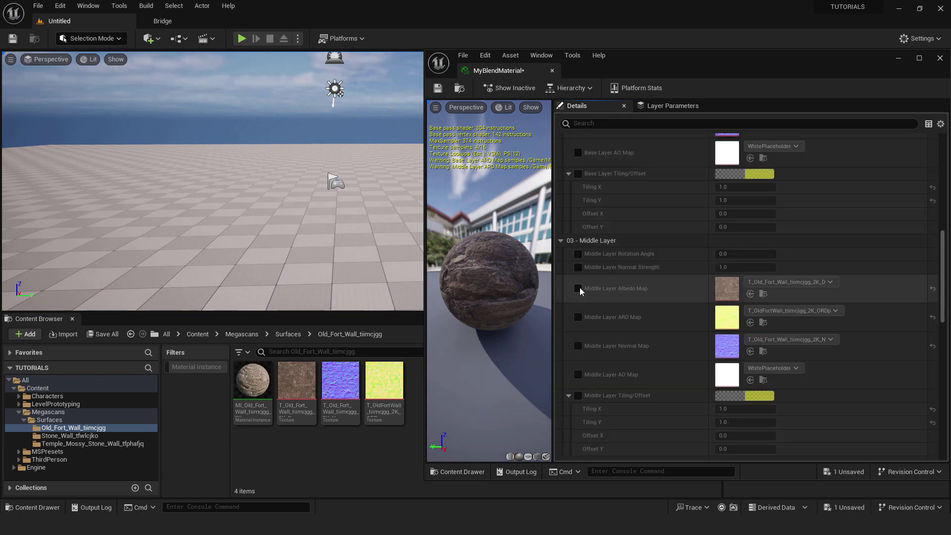
pyautogui.click(578, 288)
pyautogui.click(578, 317)
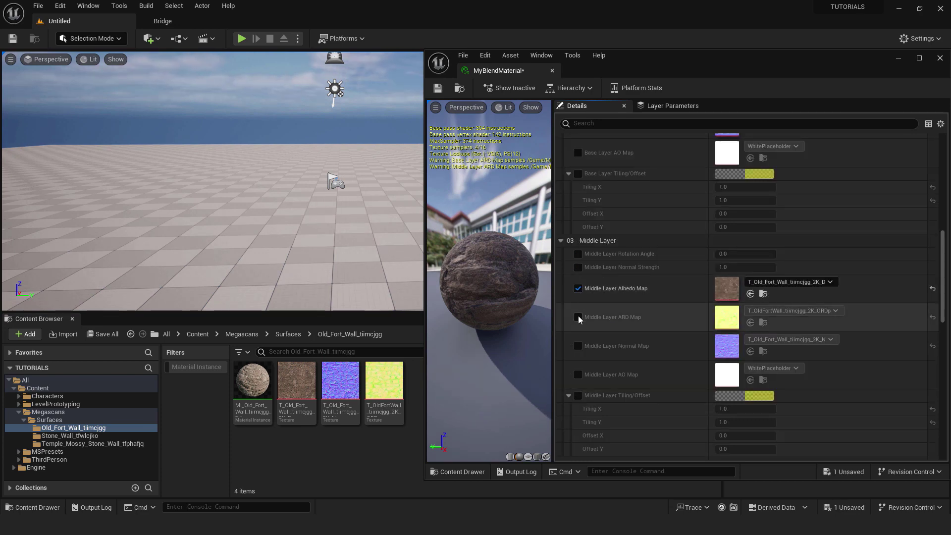
pyautogui.click(579, 345)
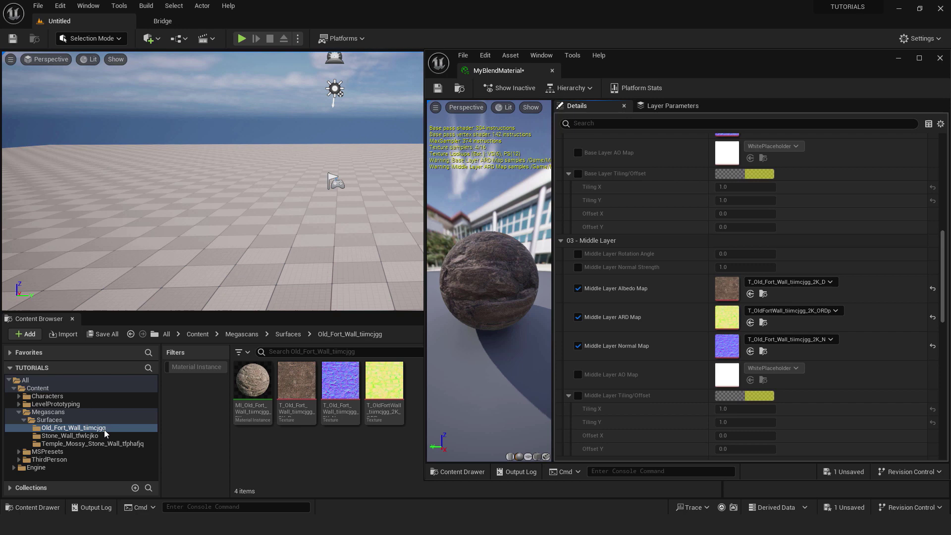
pyautogui.click(69, 435)
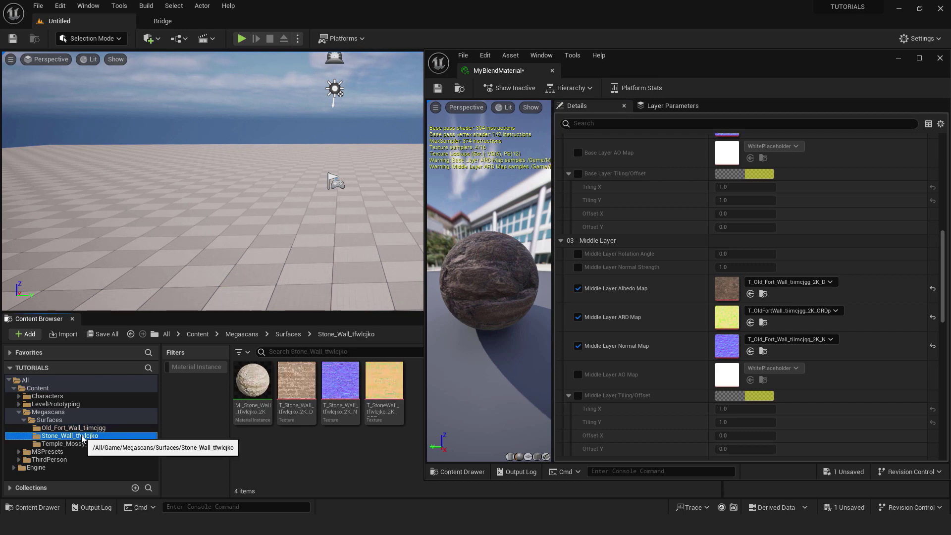
pyautogui.moveTo(296, 380); pyautogui.dragTo(727, 286)
pyautogui.moveTo(340, 380); pyautogui.dragTo(727, 345)
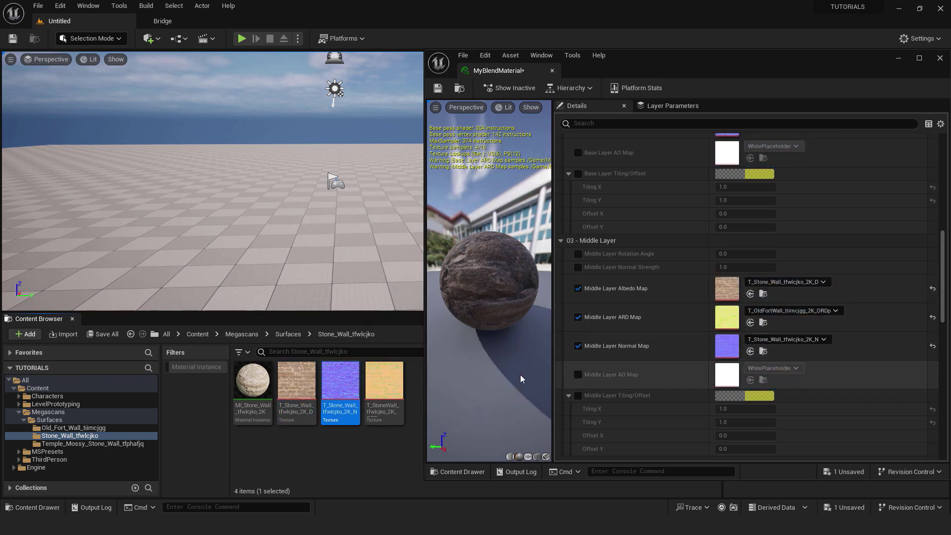
pyautogui.moveTo(384, 380); pyautogui.dragTo(727, 317)
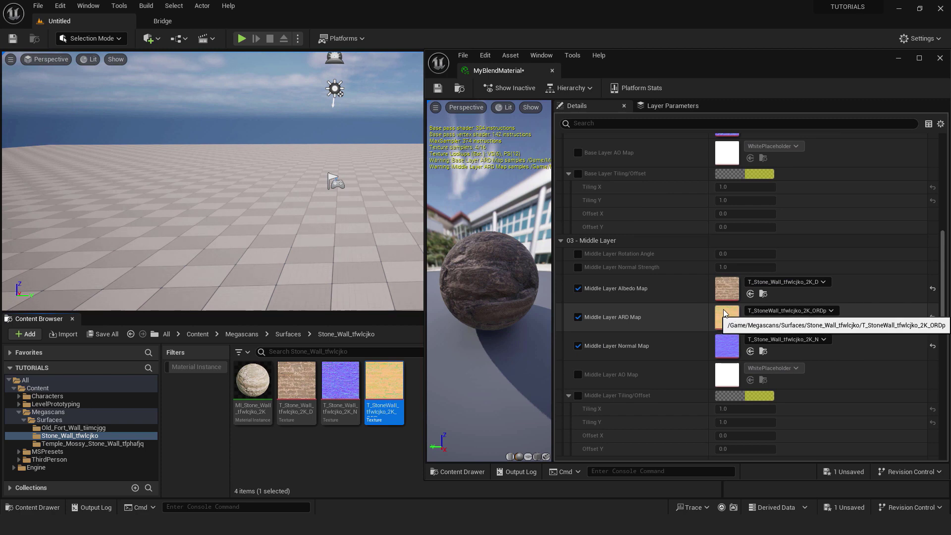
pyautogui.scroll(-5, 687, 302)
# Override the Top Layer Albedo, Normal and ARD maps with Temple_Mossy_Stone_Wall's textures.
pyautogui.click(578, 304)
pyautogui.click(578, 333)
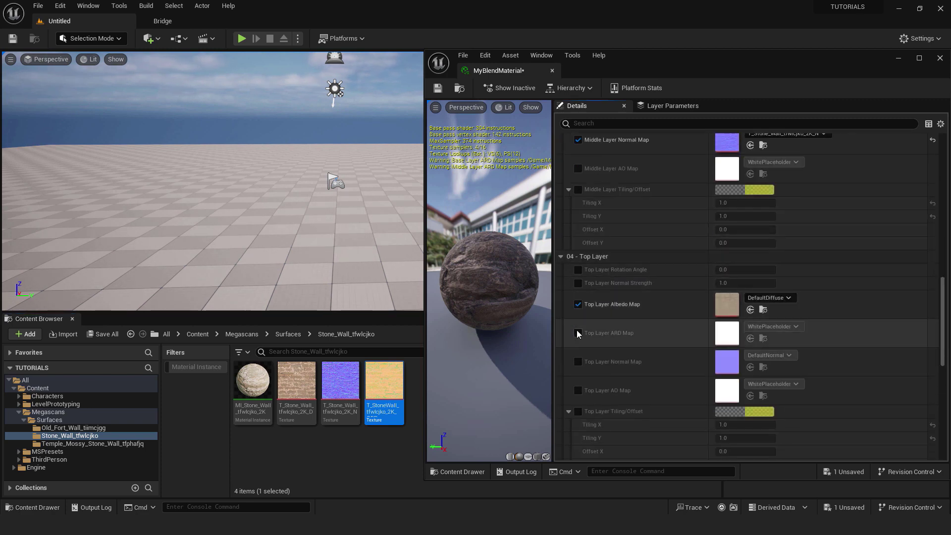
pyautogui.click(578, 362)
pyautogui.click(93, 444)
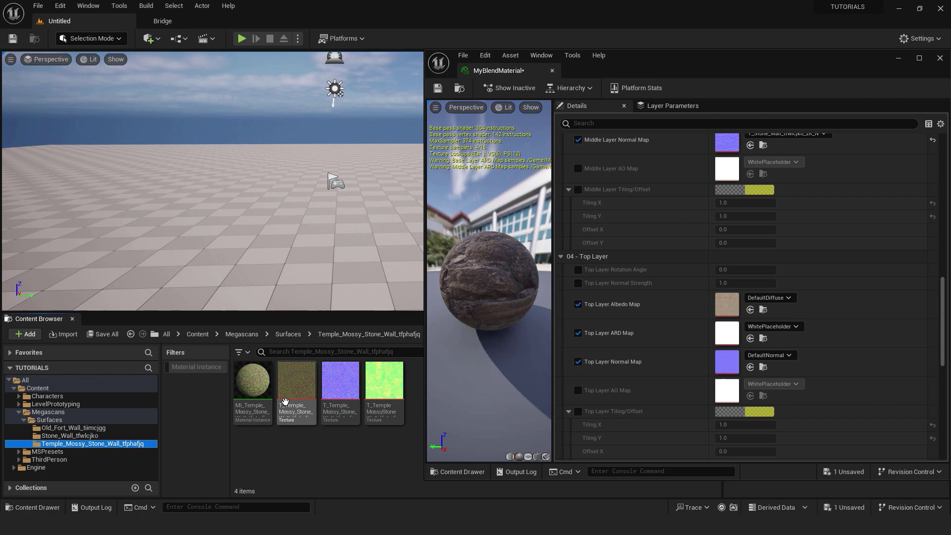
pyautogui.moveTo(296, 380); pyautogui.dragTo(727, 304)
pyautogui.click(331, 382)
pyautogui.moveTo(332, 382); pyautogui.dragTo(727, 362)
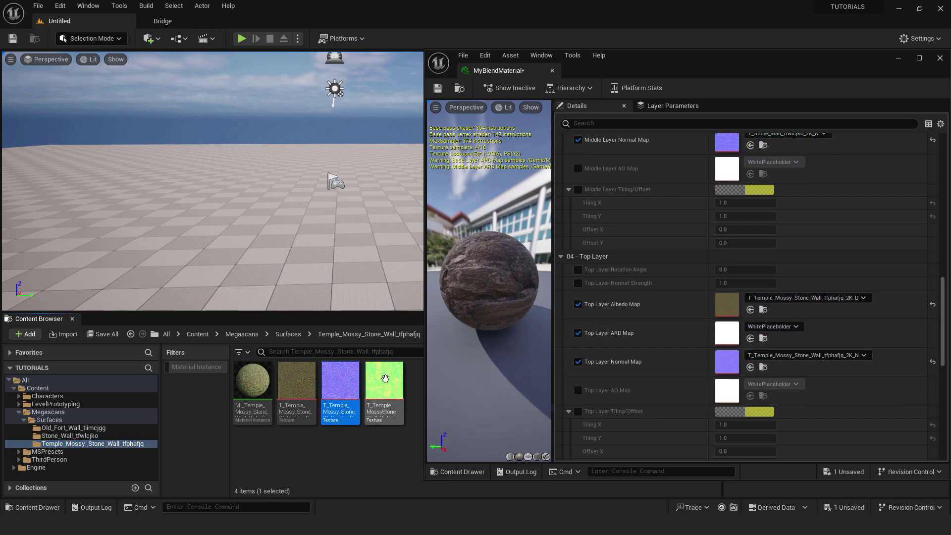
pyautogui.moveTo(385, 380); pyautogui.dragTo(727, 333)
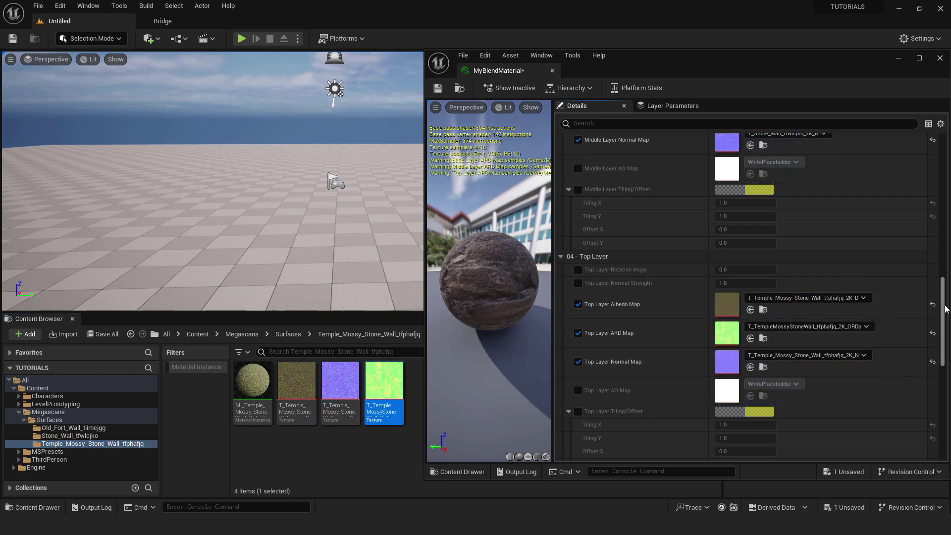
# Enable Use Puddle Layer in the Global settings and save the blend material.
pyautogui.scroll(4, 948, 260)
pyautogui.scroll(8, 948, 260)
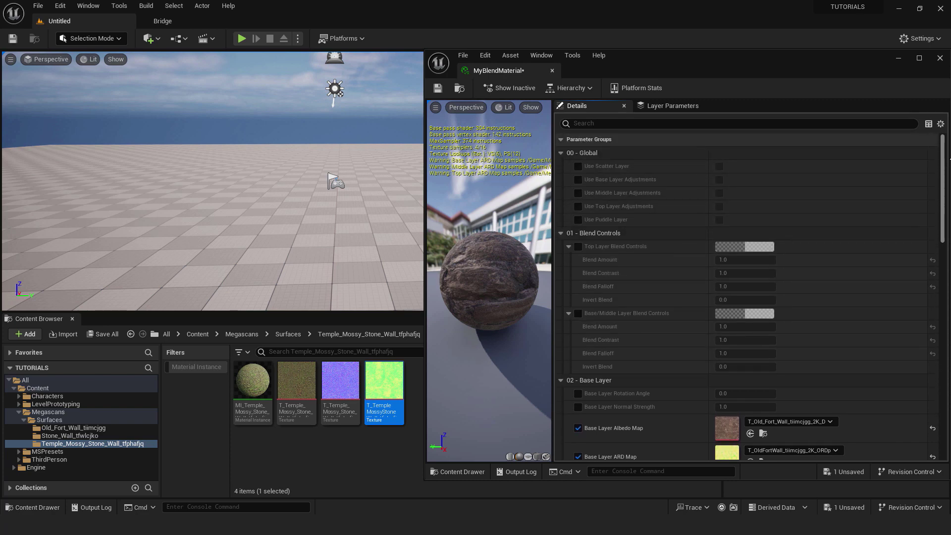
pyautogui.click(578, 219)
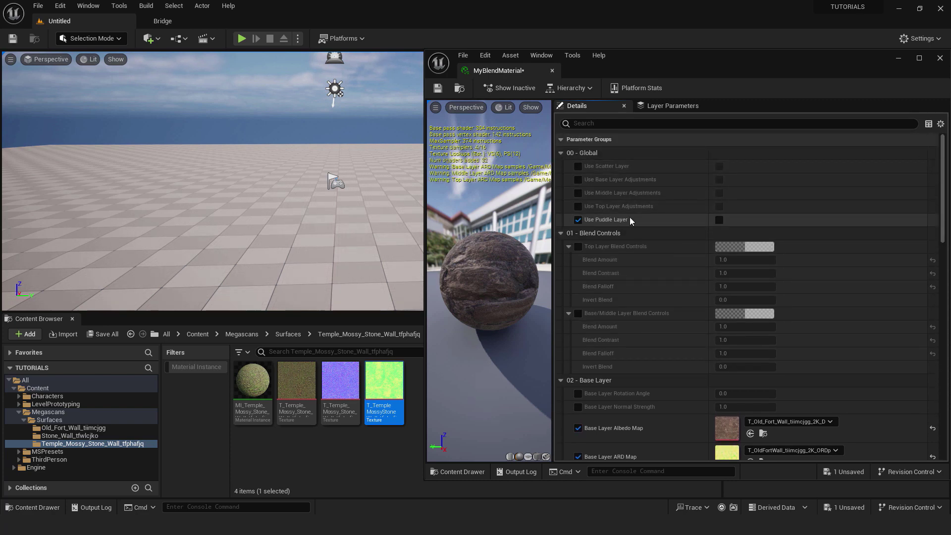
pyautogui.click(719, 220)
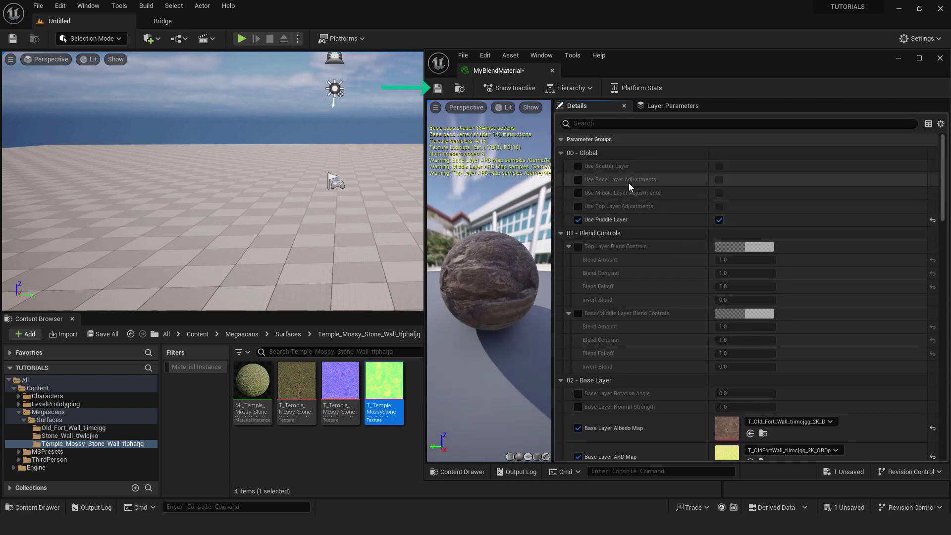
pyautogui.click(438, 89)
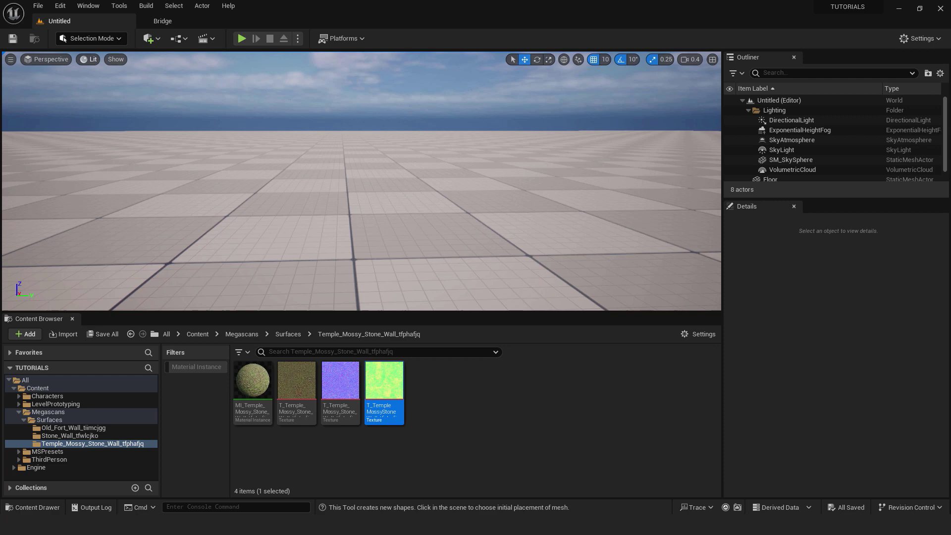
# Switch the level editor from Selection Mode to Modeling Mode.
pyautogui.click(112, 40)
pyautogui.click(102, 95)
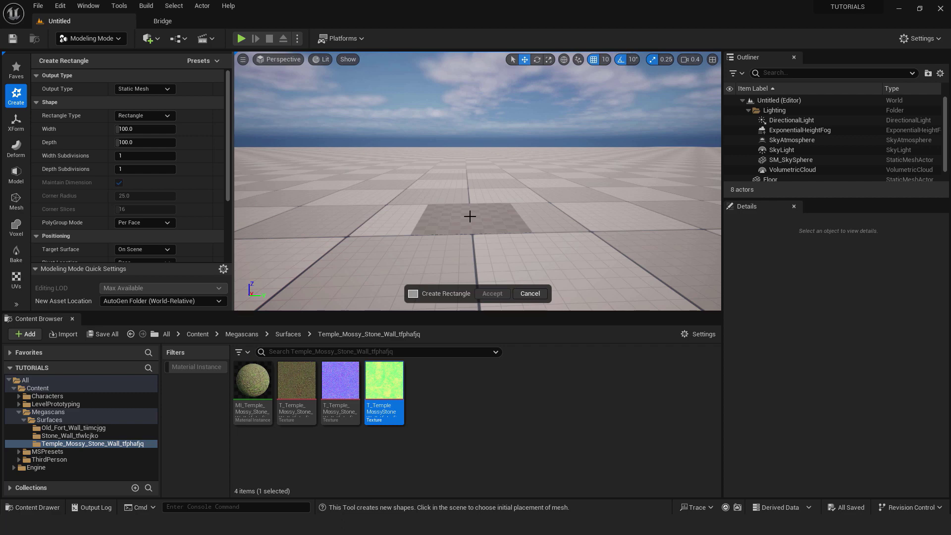
# In wireframe view, place a rectangle with 100 width and 100 depth subdivisions on the floor and accept it.
pyautogui.click(322, 62)
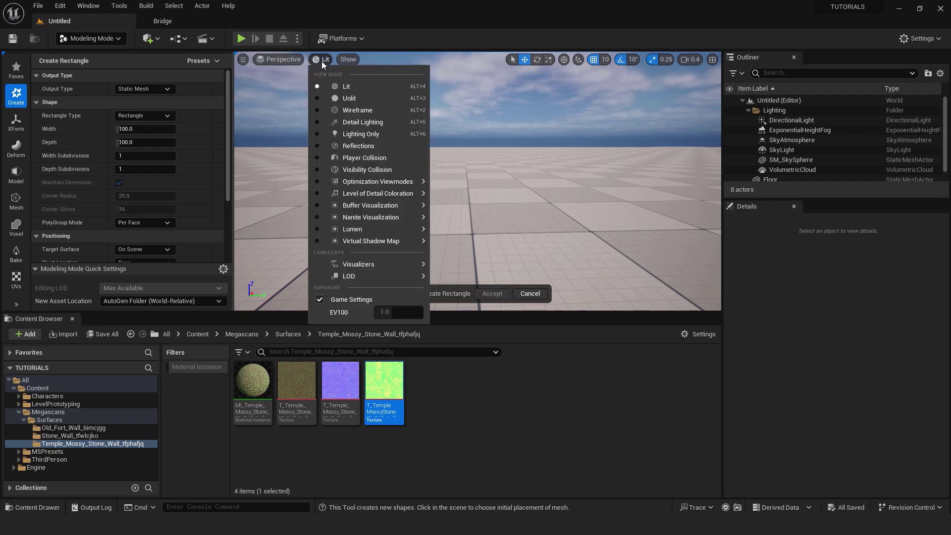
pyautogui.click(351, 109)
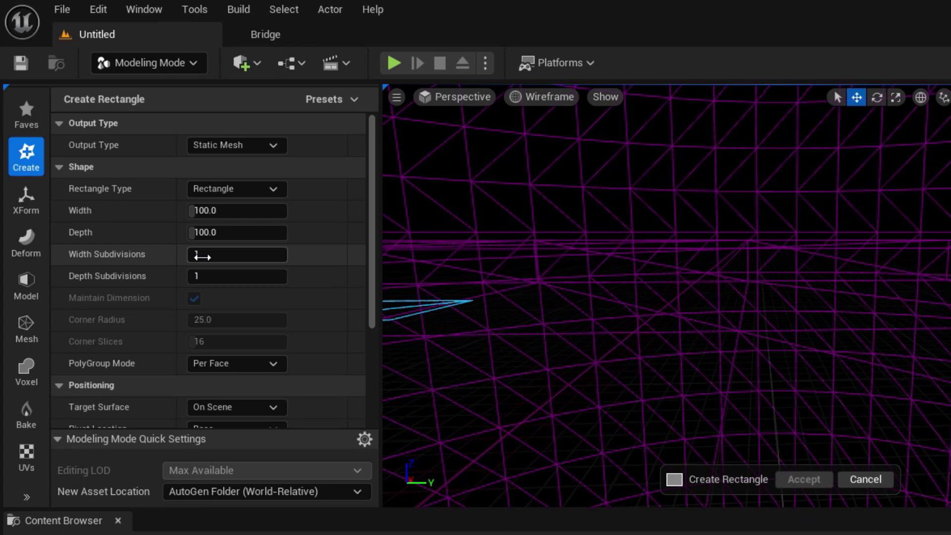
pyautogui.click(260, 255)
pyautogui.write('100')
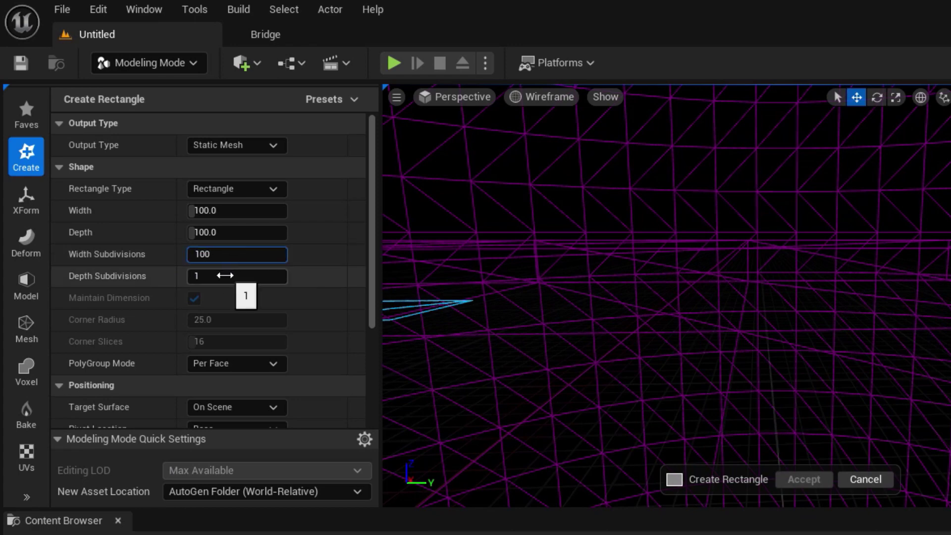
pyautogui.click(225, 276)
pyautogui.write('100')
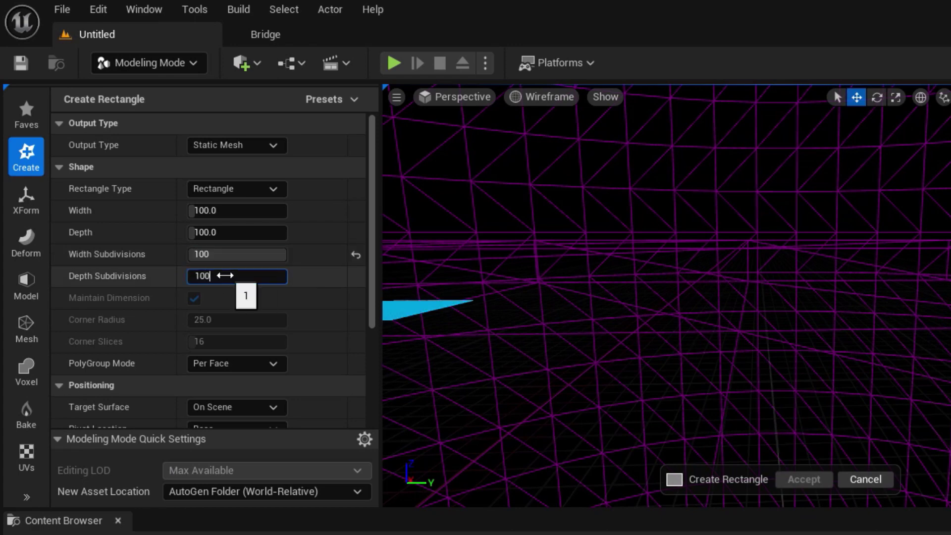
pyautogui.press('Return')
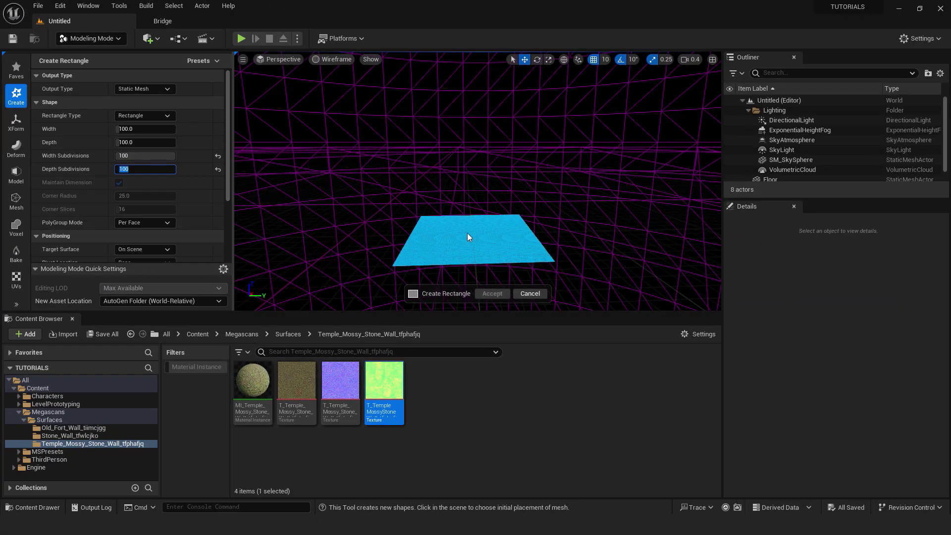
pyautogui.click(468, 234)
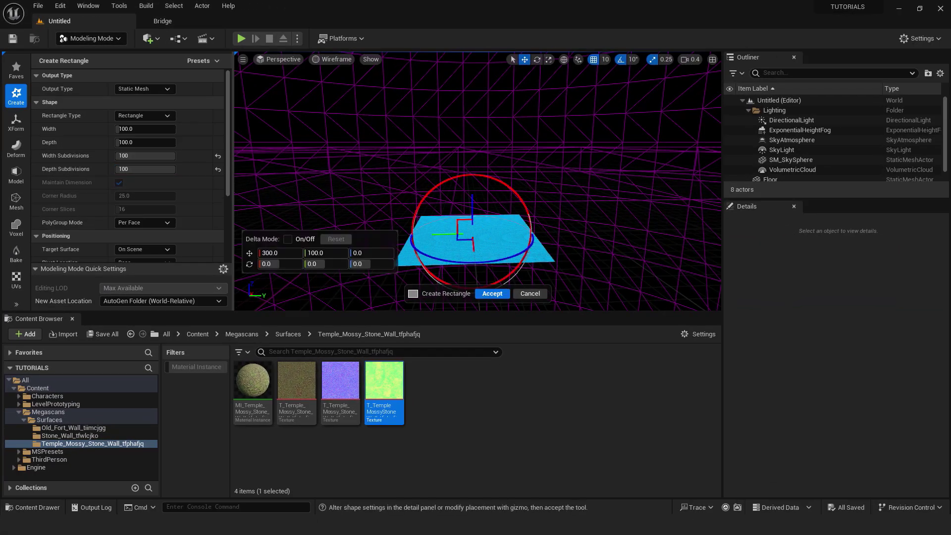
pyautogui.click(493, 294)
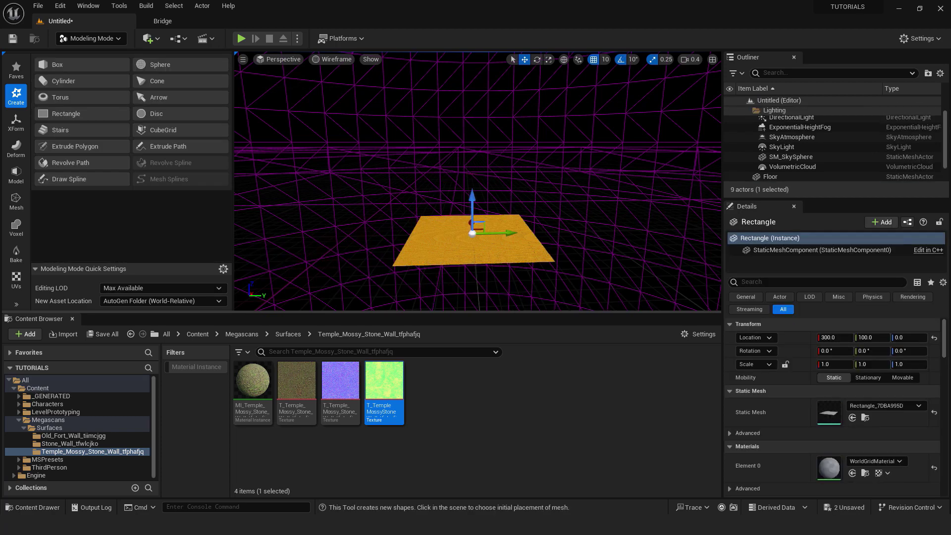
# Return to Lit view and Selection Mode, then drag MyBlendMaterial from Content onto the rectangle.
pyautogui.click(332, 60)
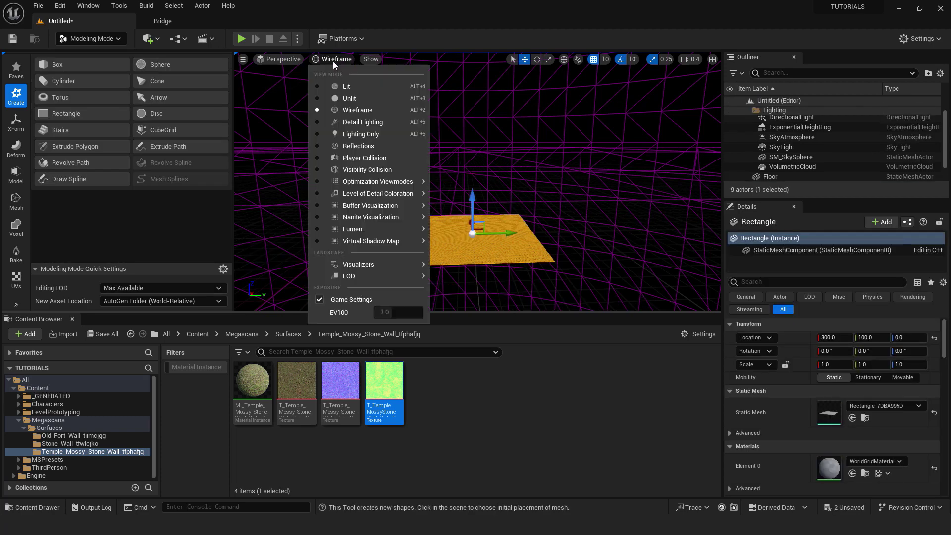
pyautogui.click(347, 84)
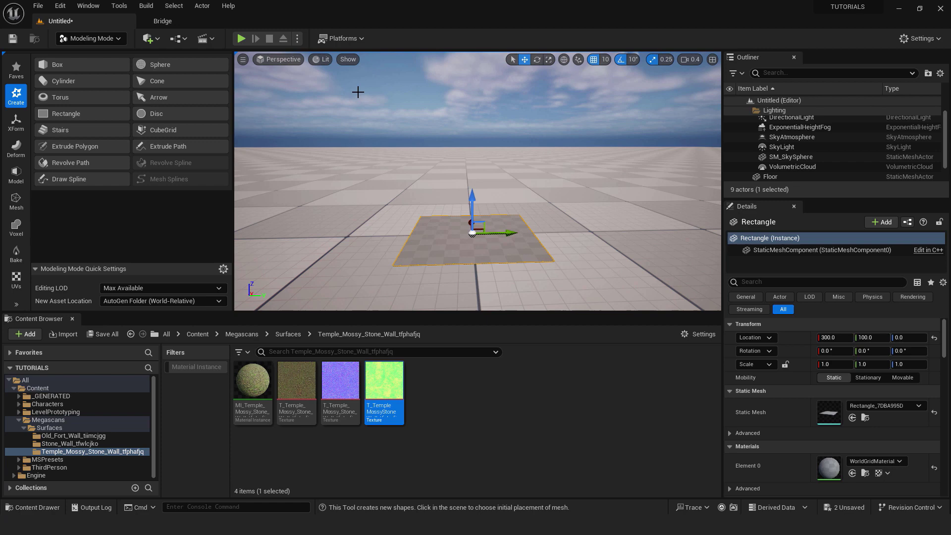
pyautogui.press('f')
pyautogui.click(96, 40)
pyautogui.click(94, 51)
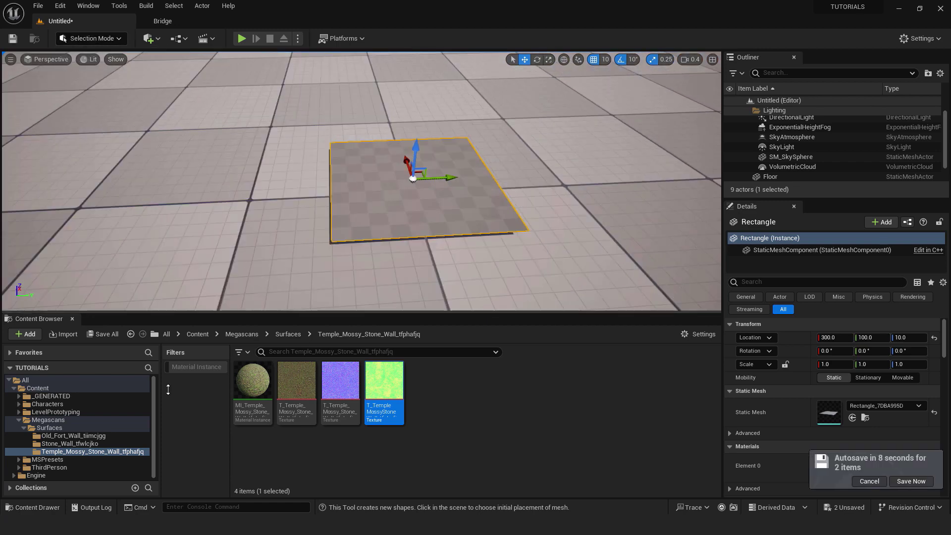
pyautogui.click(38, 389)
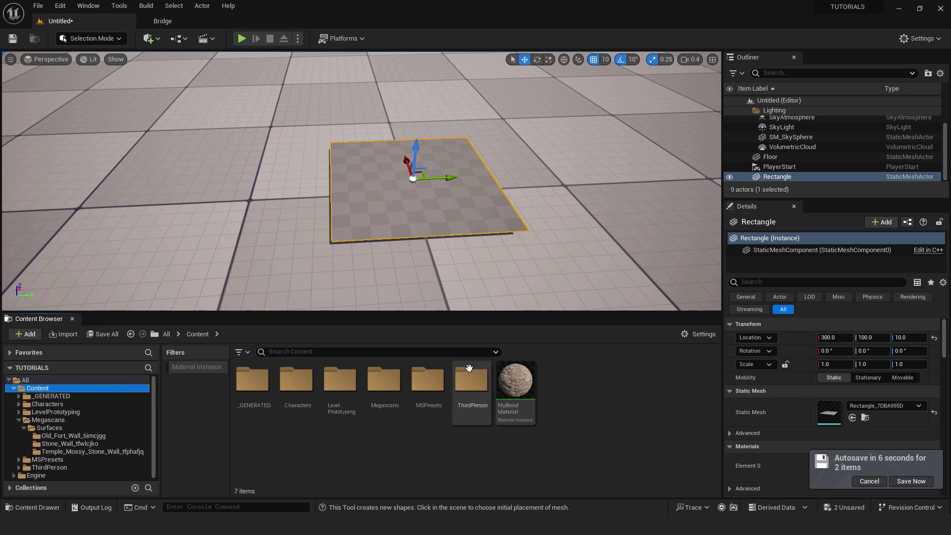
pyautogui.moveTo(502, 367); pyautogui.dragTo(413, 232)
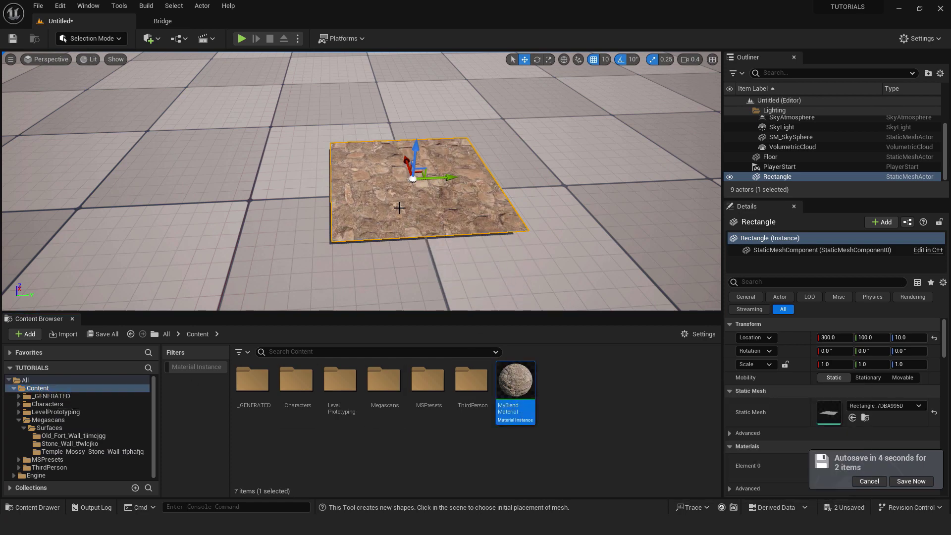
pyautogui.scroll(3, 412, 232)
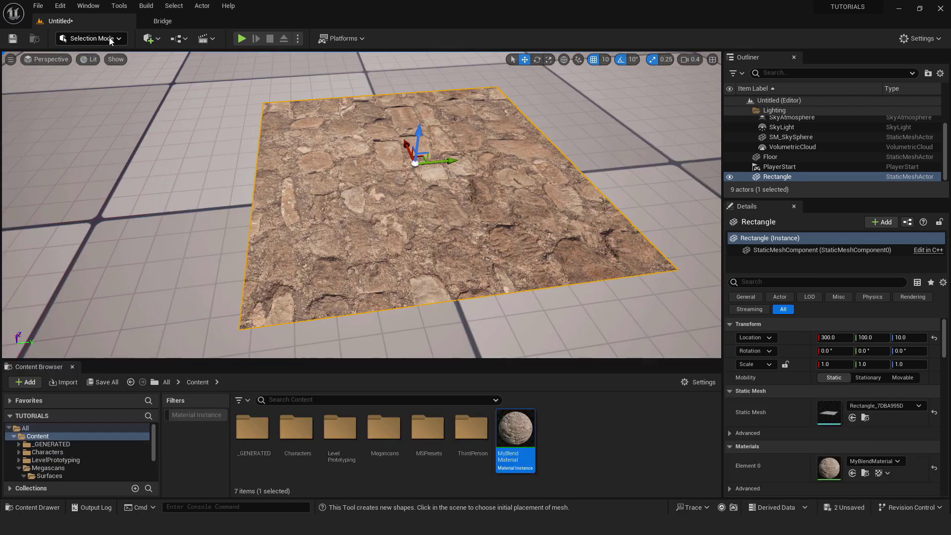
# Enter Mesh Paint's Paint tool with a smaller brush and swapped paint/erase colours.
pyautogui.click(106, 40)
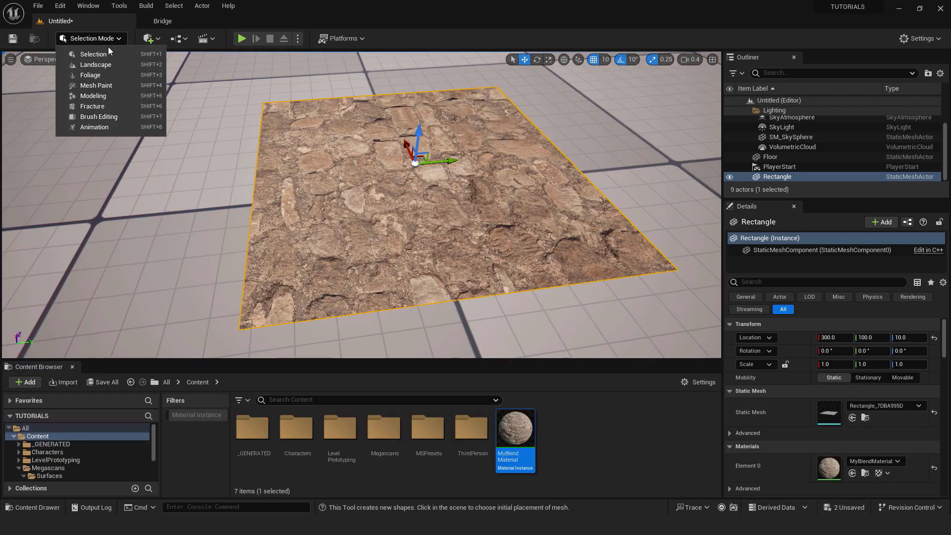
pyautogui.click(106, 86)
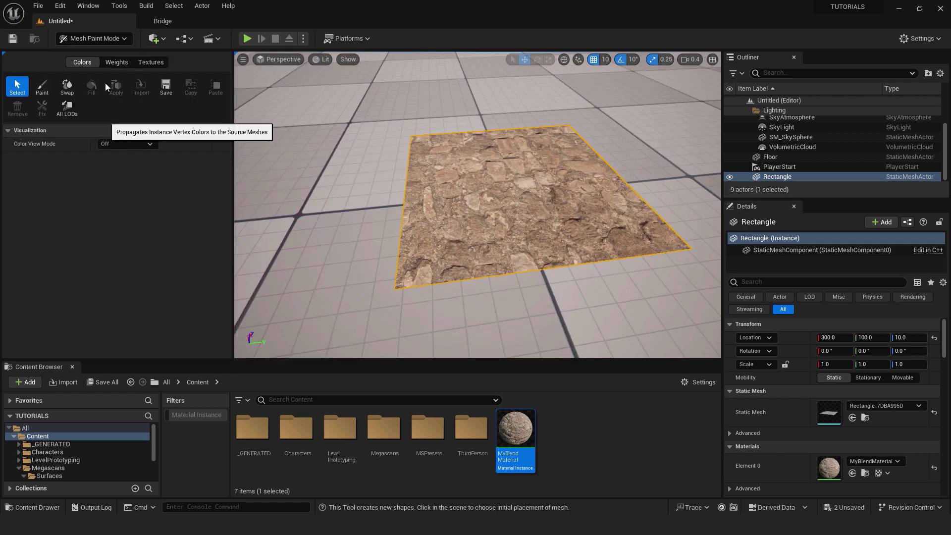
pyautogui.click(42, 88)
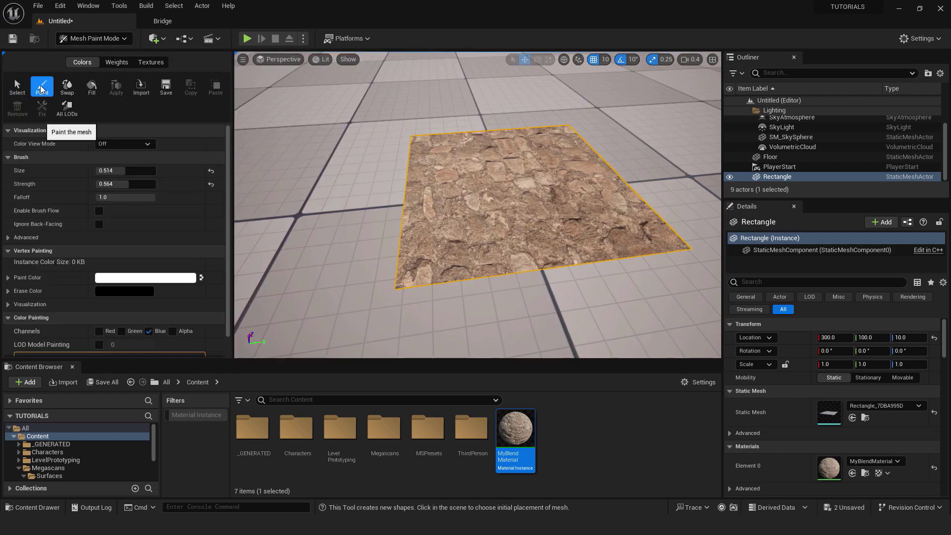
pyautogui.moveTo(121, 171)
pyautogui.mouseDown()
pyautogui.moveTo(107, 183)
pyautogui.moveTo(127, 174)
pyautogui.mouseUp()
pyautogui.click(201, 278)
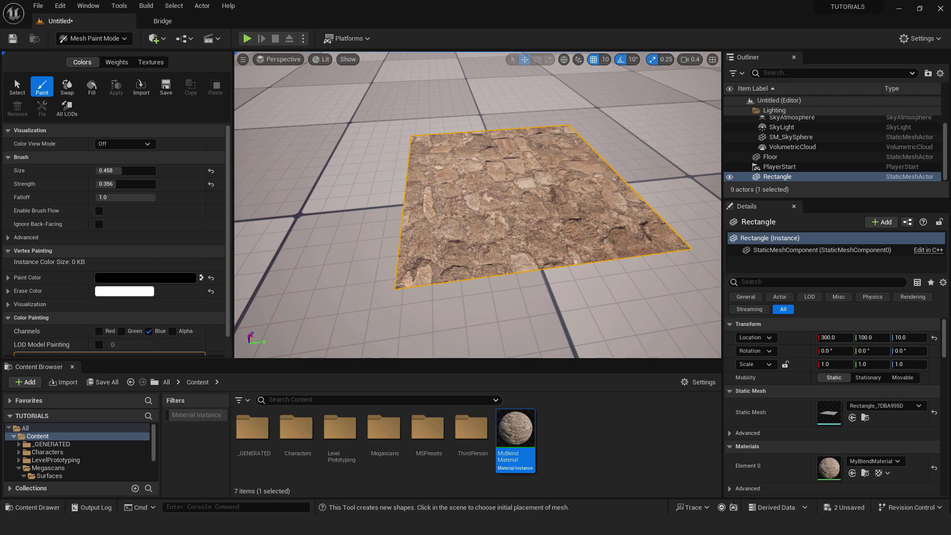
# Restrict painting to the Red channel by unchecking Blue and checking Red.
pyautogui.scroll(-2, 186, 242)
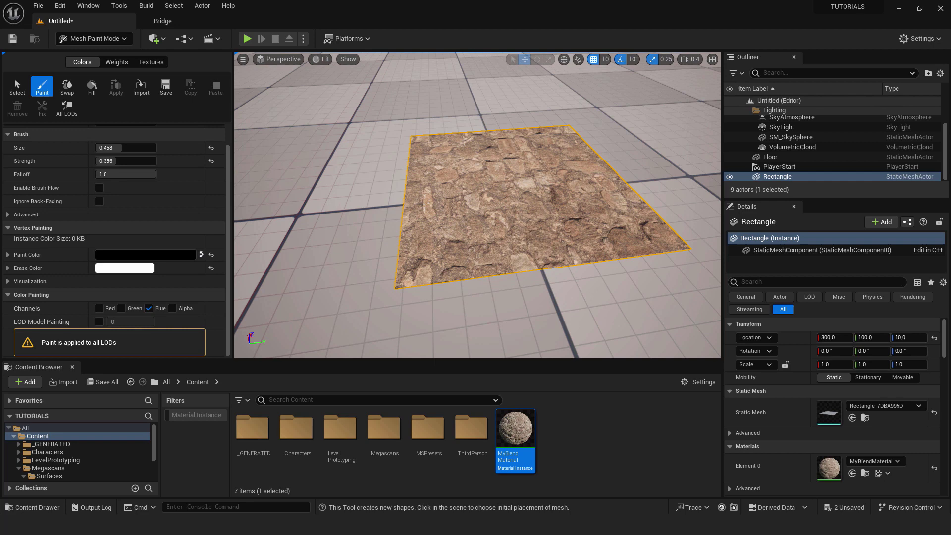
pyautogui.click(149, 308)
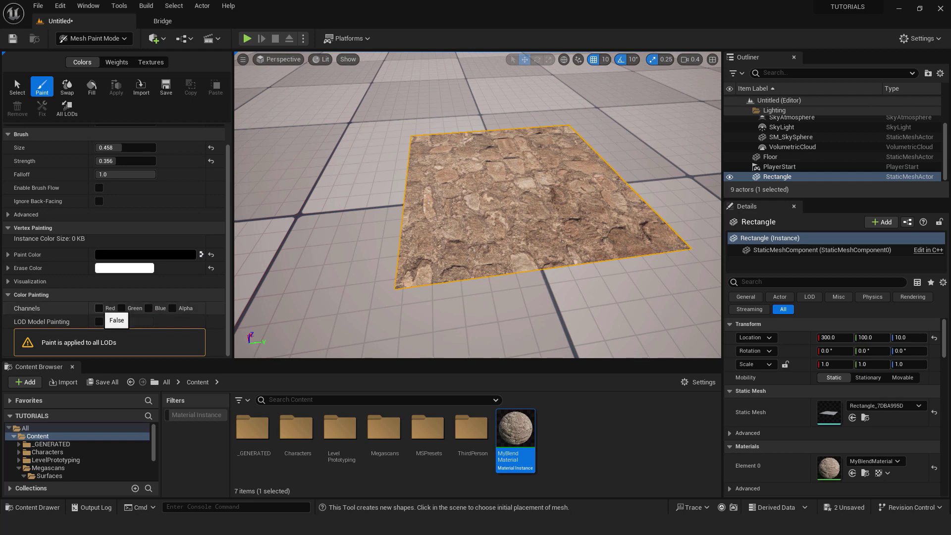
pyautogui.click(99, 308)
# Paint a sandy layer with the Red channel, then a grass band with the Green channel.
pyautogui.moveTo(436, 250)
pyautogui.mouseDown()
pyautogui.moveTo(556, 230)
pyautogui.moveTo(593, 244)
pyautogui.moveTo(641, 227)
pyautogui.moveTo(639, 209)
pyautogui.moveTo(414, 266)
pyautogui.mouseUp()
pyautogui.scroll(5, 347, 292)
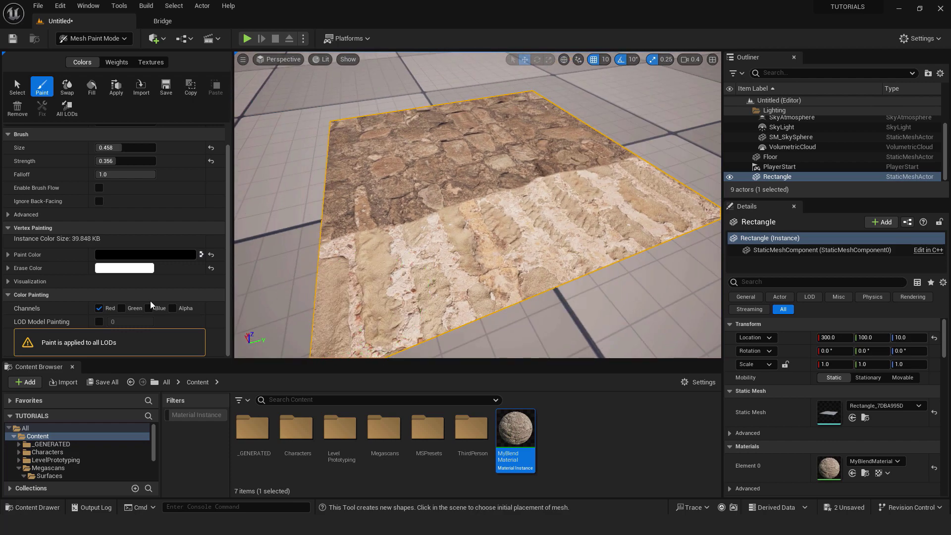
pyautogui.click(99, 308)
pyautogui.click(122, 308)
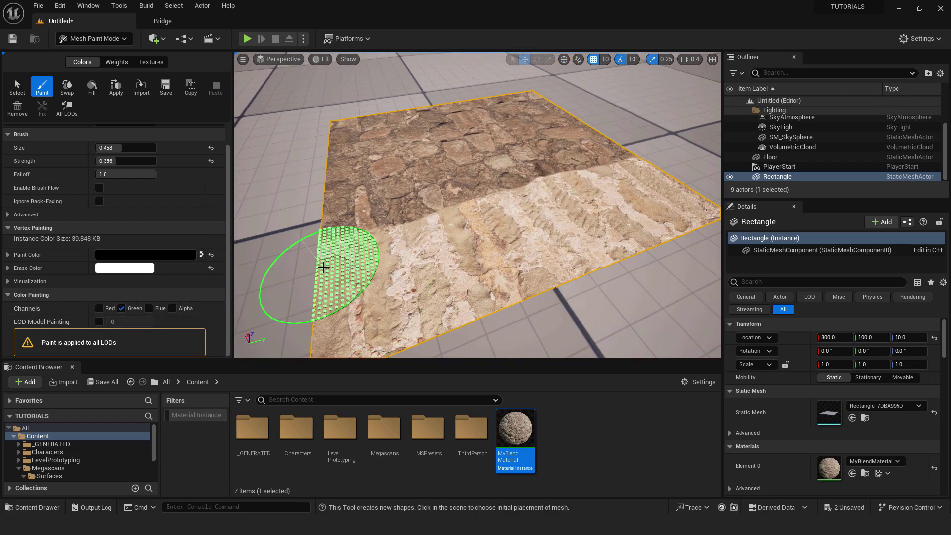
pyautogui.moveTo(347, 212); pyautogui.dragTo(425, 196)
pyautogui.moveTo(425, 197); pyautogui.dragTo(361, 263, button='right')
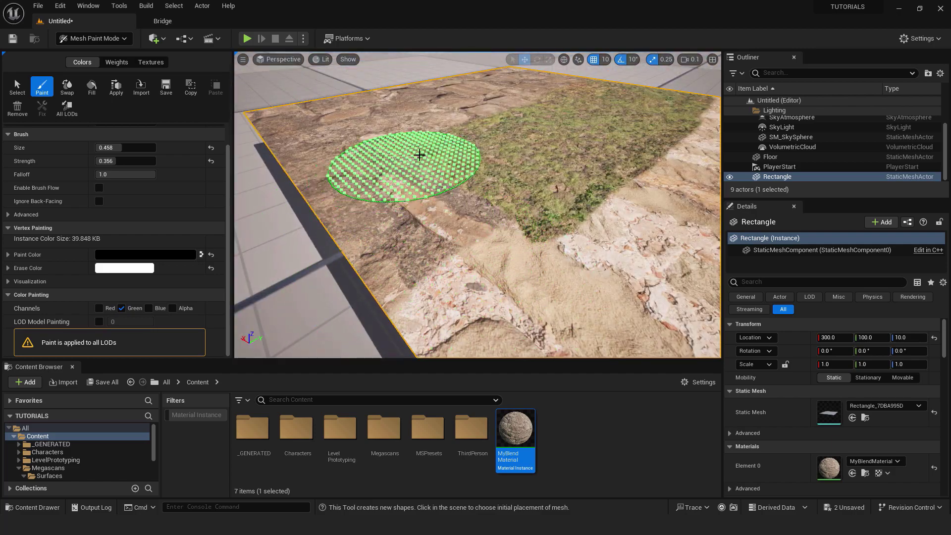
pyautogui.scroll(-5, 570, 208)
pyautogui.scroll(5, 491, 232)
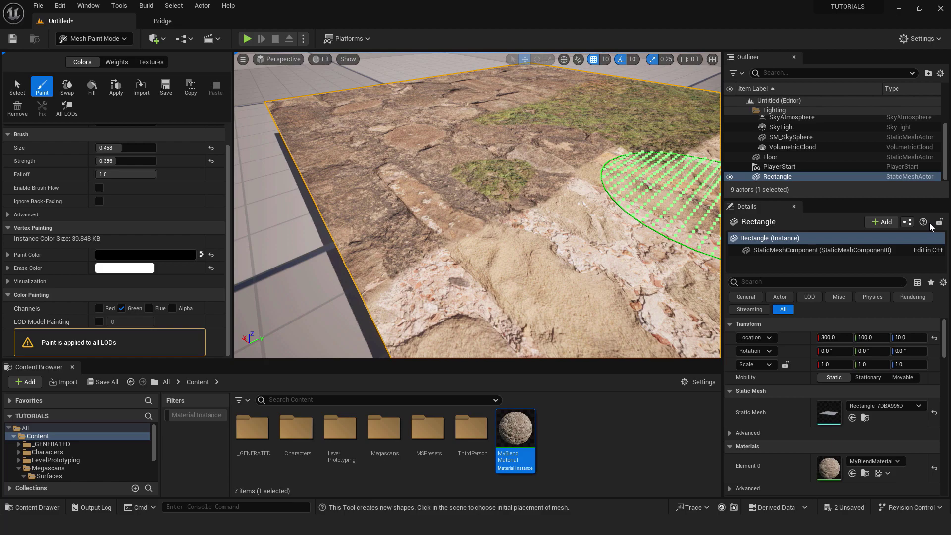
# Paint puddle areas using only the Blue channel, then open MyBlendMaterial for editing.
pyautogui.click(121, 308)
pyautogui.click(149, 308)
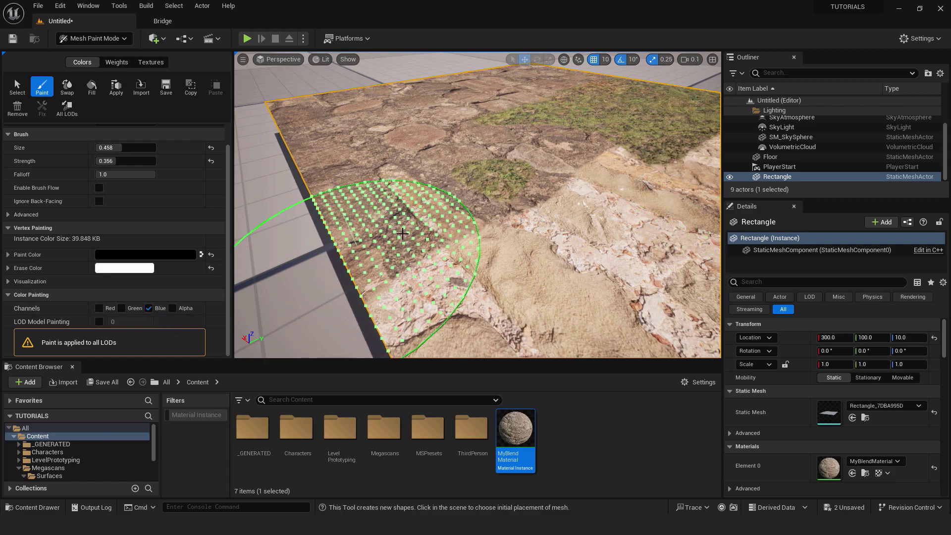
pyautogui.scroll(-2, 379, 270)
pyautogui.moveTo(379, 270)
pyautogui.mouseDown(button='right')
pyautogui.moveTo(446, 254)
pyautogui.moveTo(361, 265)
pyautogui.moveTo(291, 159)
pyautogui.moveTo(499, 247)
pyautogui.moveTo(540, 228)
pyautogui.mouseUp(button='right')
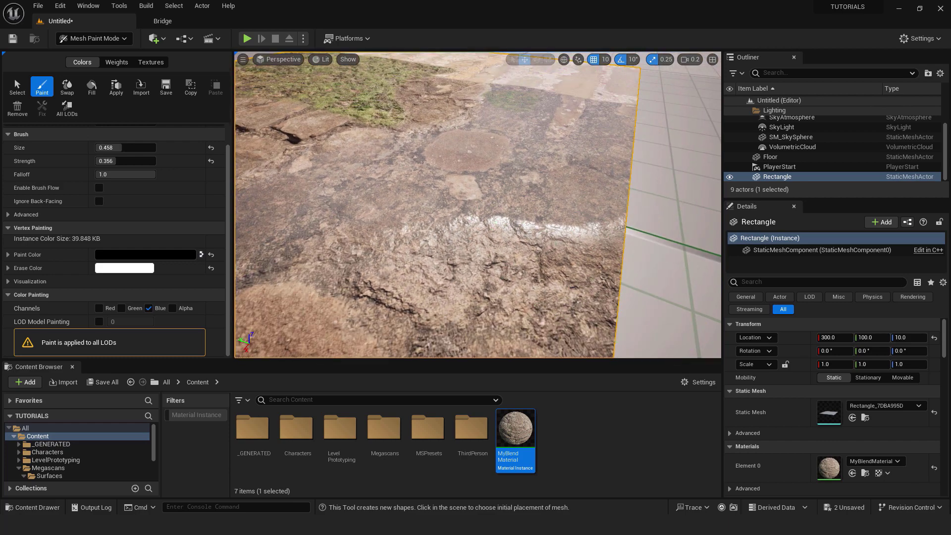
pyautogui.doubleClick(516, 435)
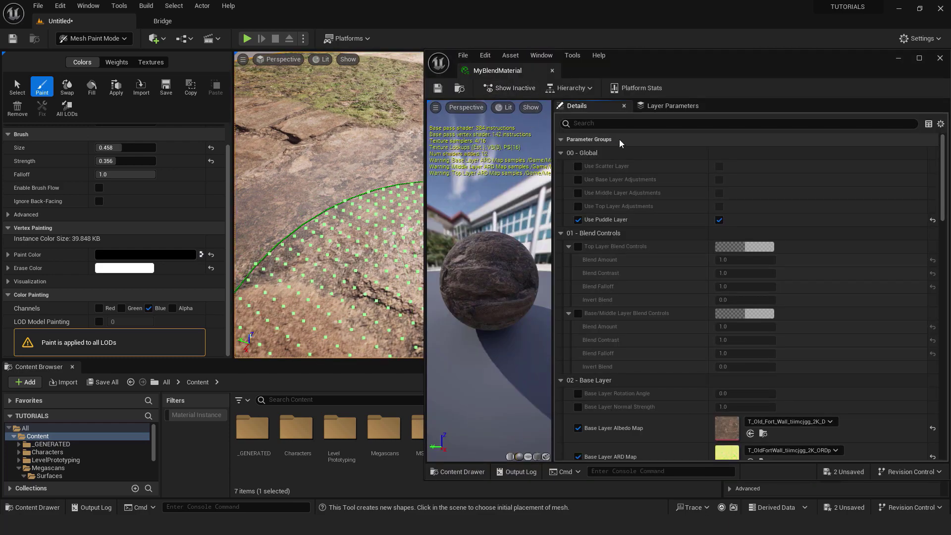
# Filter MyBlendMaterial's Details parameters by 'puddle'.
pyautogui.click(608, 123)
pyautogui.write('puddle')
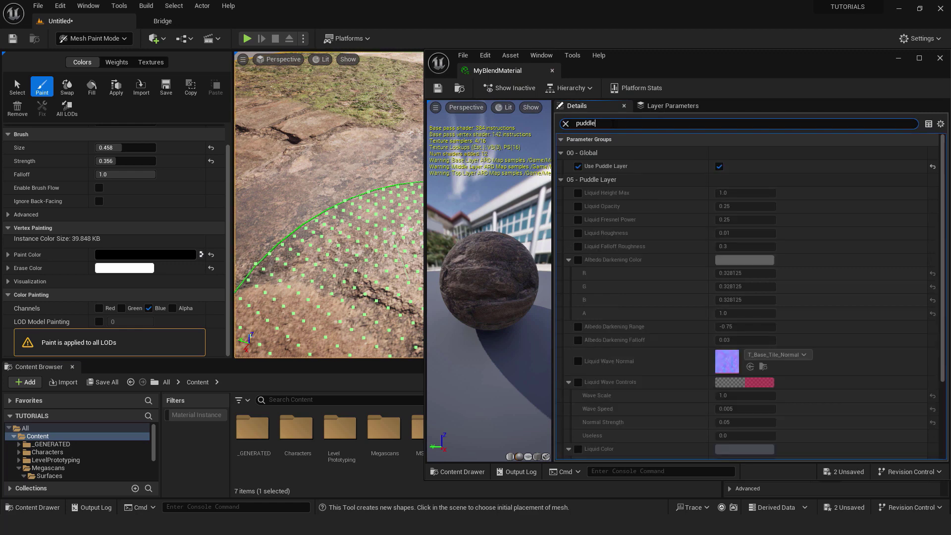
pyautogui.scroll(-3, 843, 274)
# Enable the puddle Liquid Color, set it to bright pink, then close and reopen the material.
pyautogui.click(578, 399)
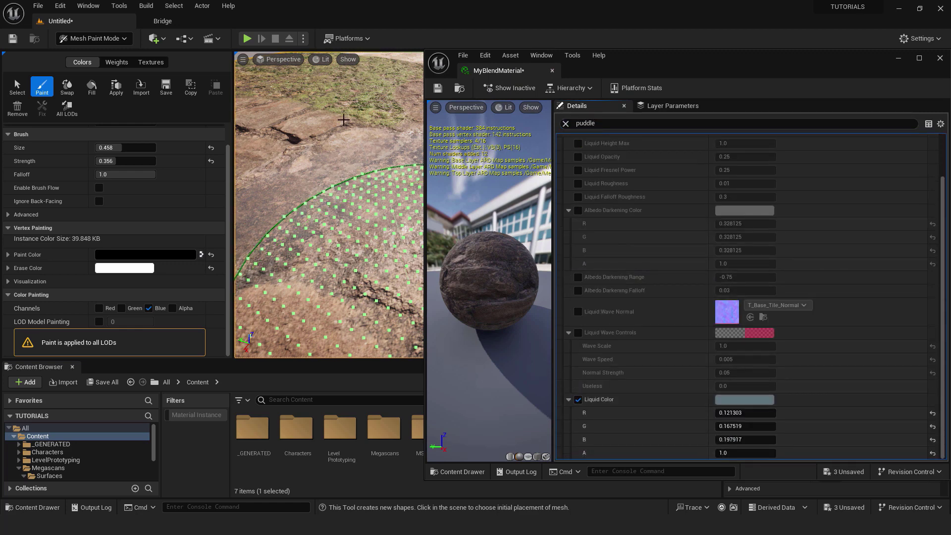
pyautogui.click(733, 399)
pyautogui.moveTo(831, 328); pyautogui.dragTo(732, 333)
pyautogui.click(832, 358)
pyautogui.moveTo(873, 307)
pyautogui.mouseDown()
pyautogui.moveTo(879, 378)
pyautogui.moveTo(874, 289)
pyautogui.mouseUp()
pyautogui.click(836, 326)
pyautogui.click(873, 499)
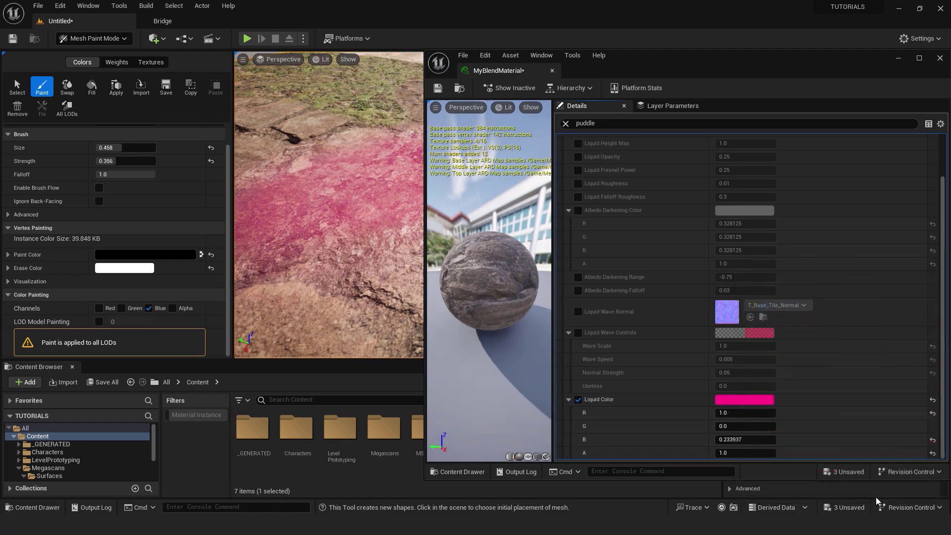
pyautogui.click(940, 58)
pyautogui.doubleClick(524, 434)
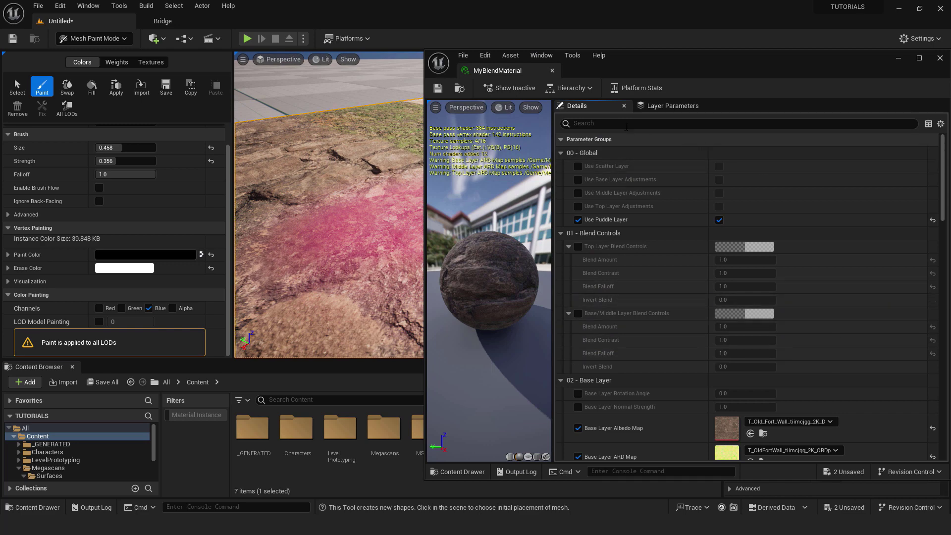
# Filter by 'blend', enable Top Layer Blend Controls, and set Blend Amount -1.121516, Contrast 1.079093.
pyautogui.click(619, 124)
pyautogui.write('blend')
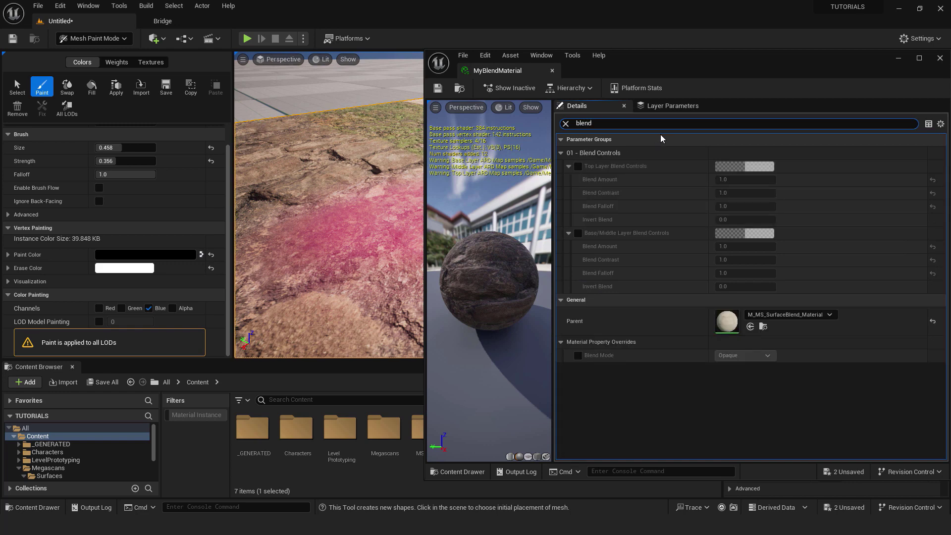
pyautogui.click(578, 166)
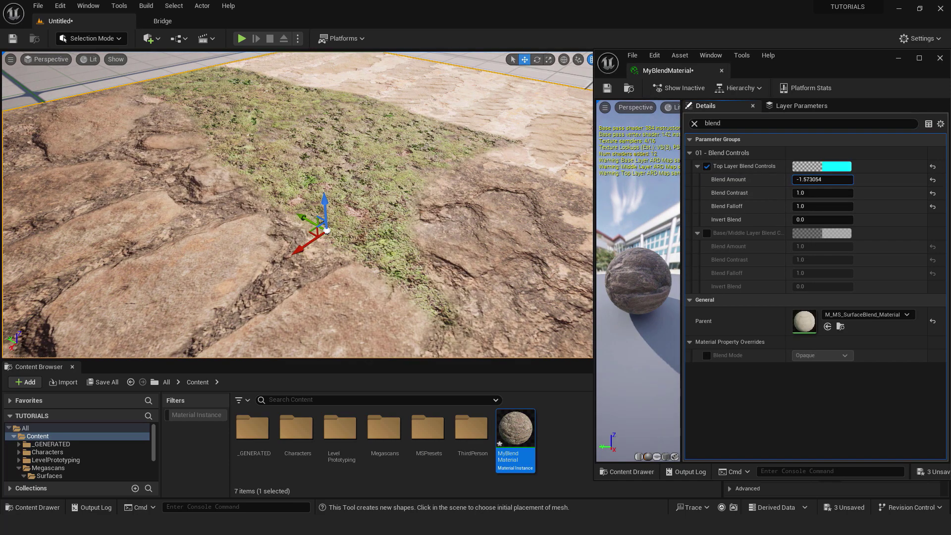
pyautogui.moveTo(822, 192); pyautogui.dragTo(808, 206)
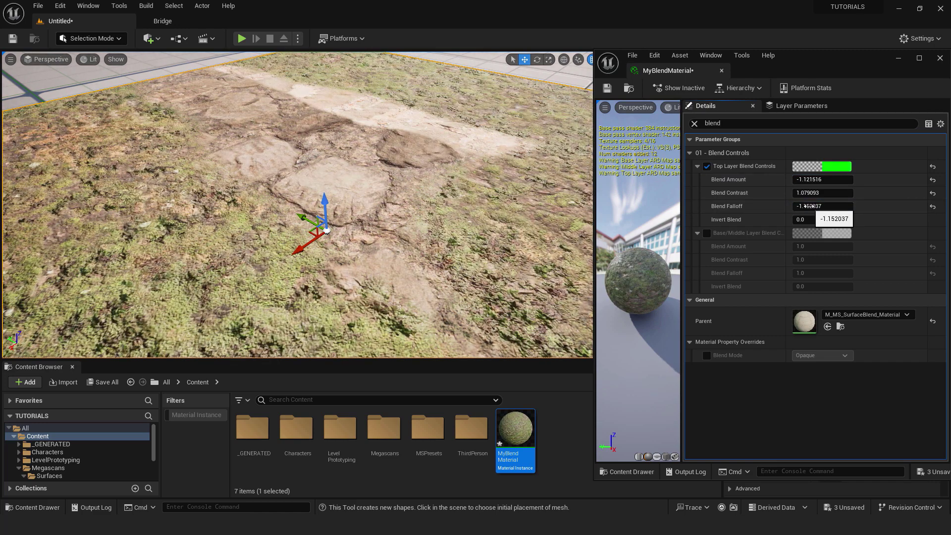